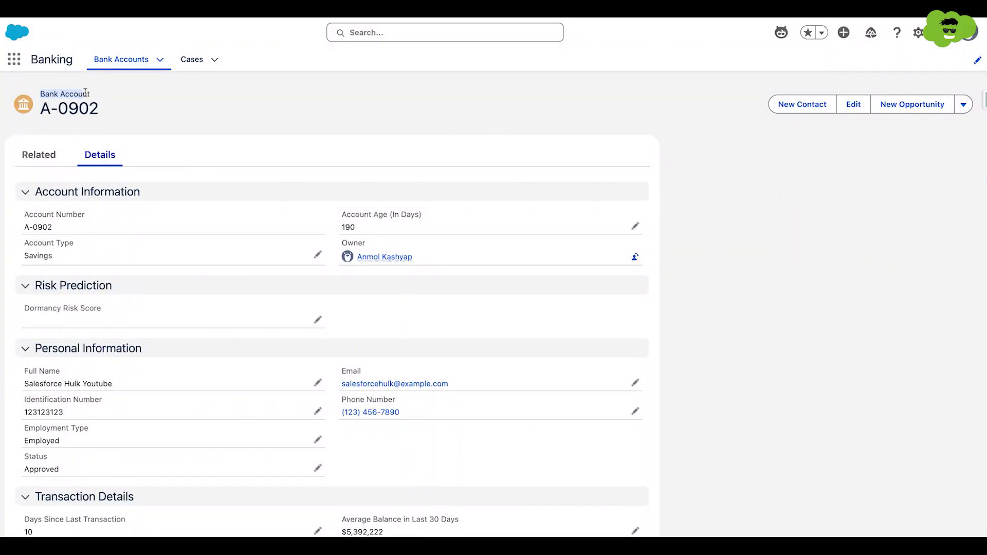
Review the A-0902 savings account record's details, where the Dormancy Risk Score is still blank.
left_click_drag(85, 92, 93, 95)
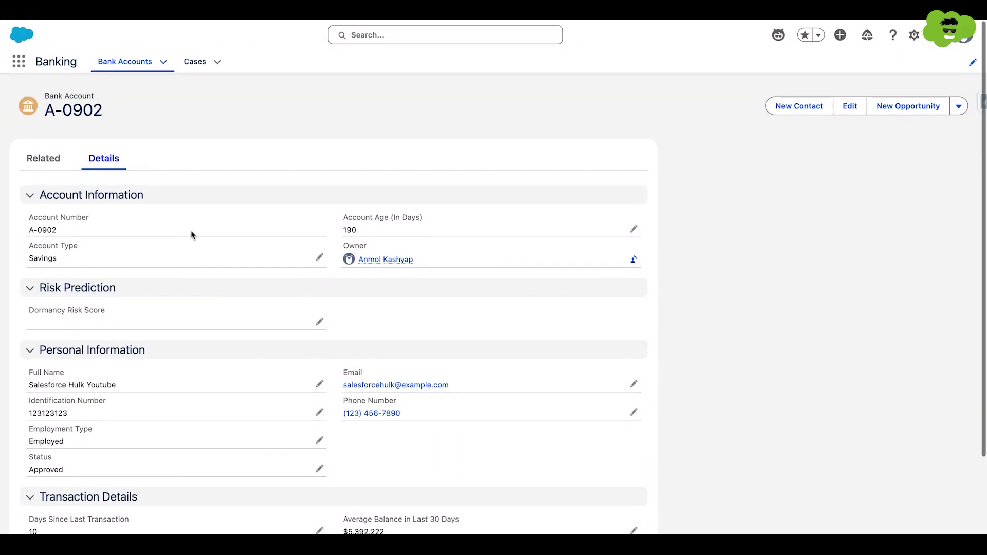
scroll(210, 334, "down", 3)
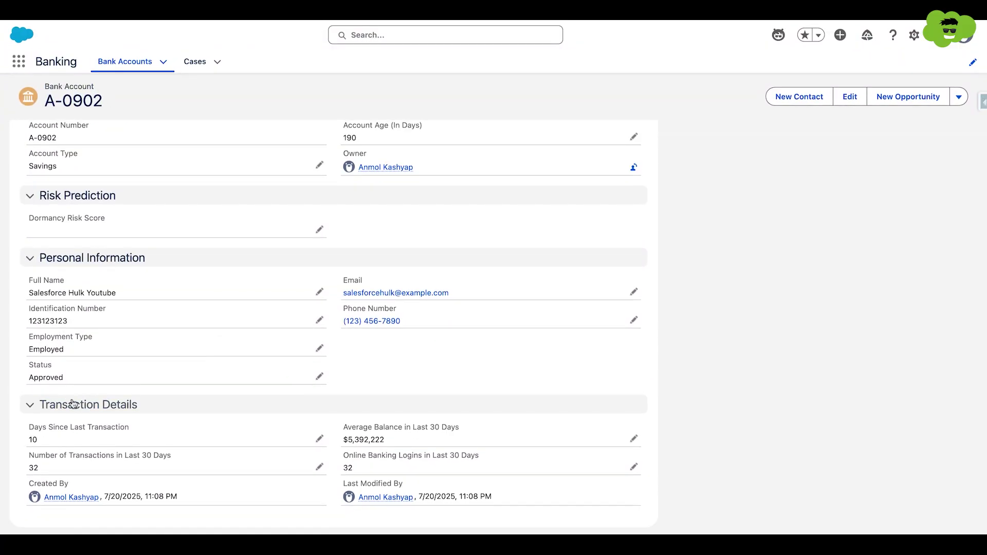
scroll(190, 329, "up", 3)
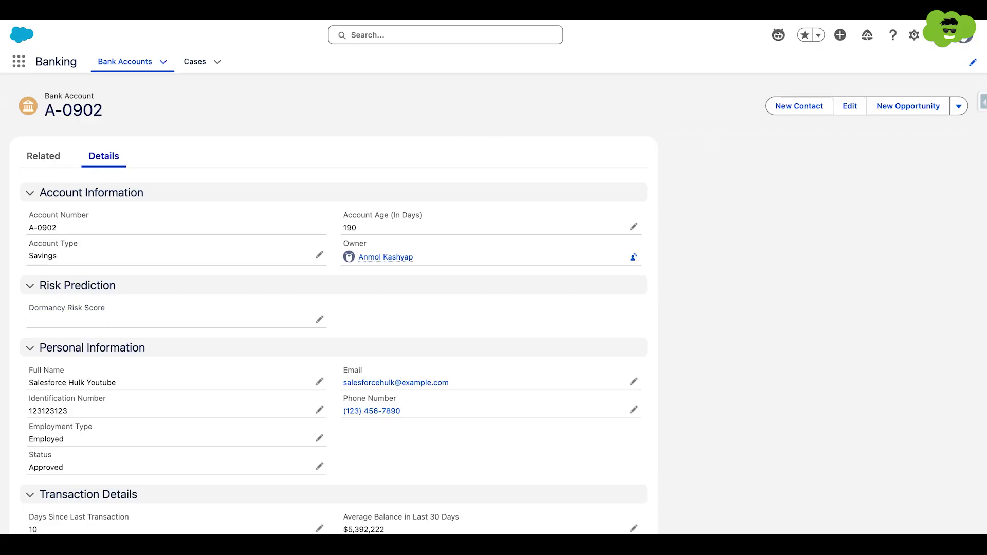
Return to the Bank Accounts list and switch to the Data Cloud app.
left_click(105, 67)
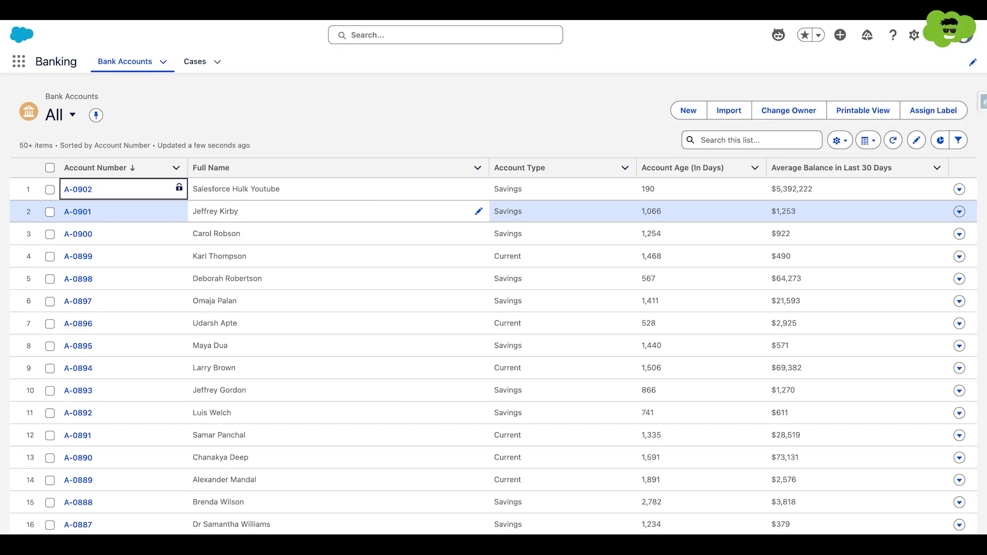
left_click(23, 62)
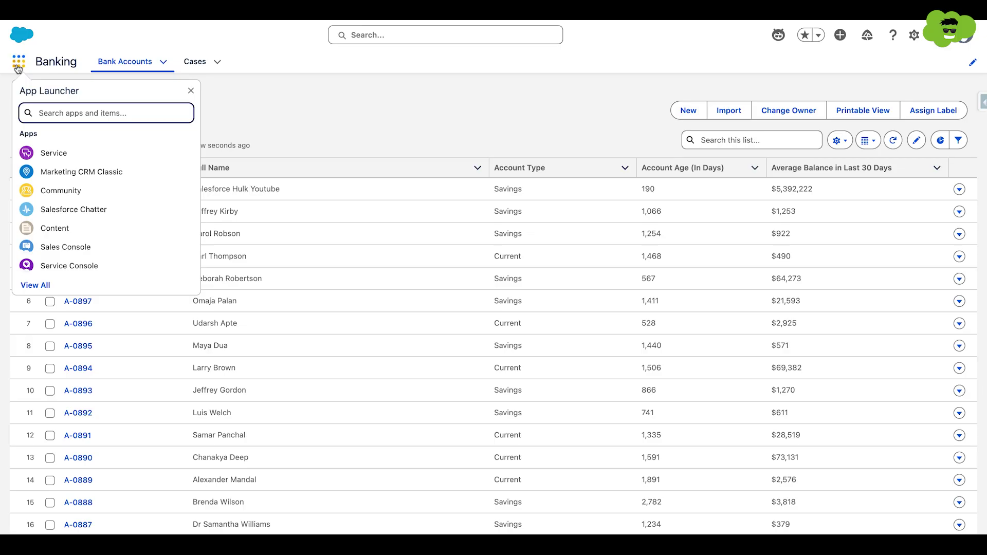
type("Data")
left_click(82, 155)
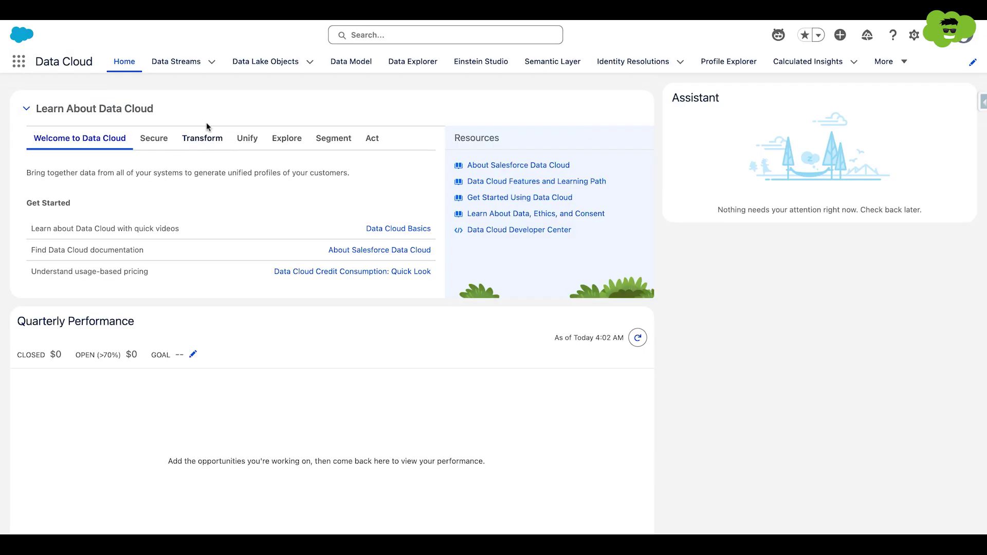
Start a Salesforce CRM data stream from the Cyntexa org using the Bank Account object.
left_click(175, 61)
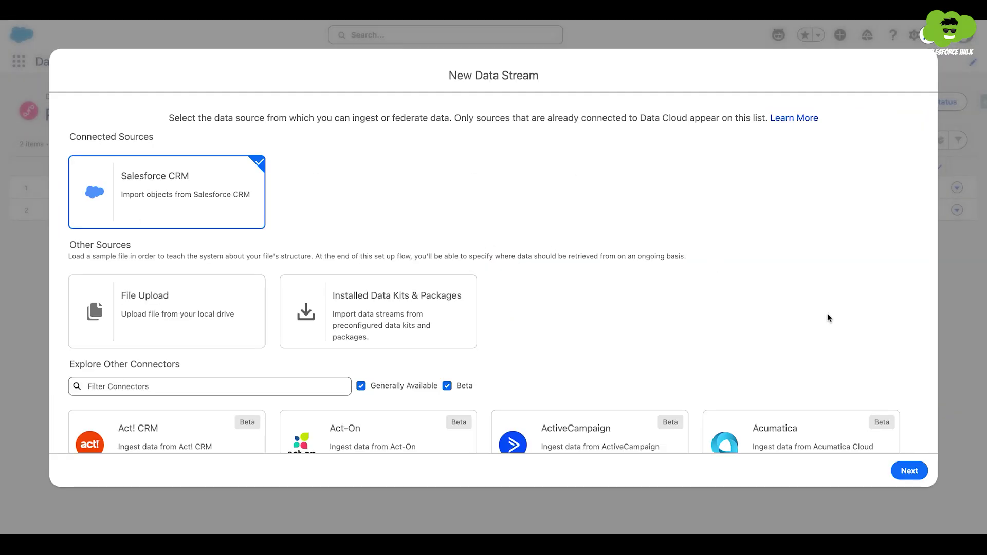
left_click(910, 472)
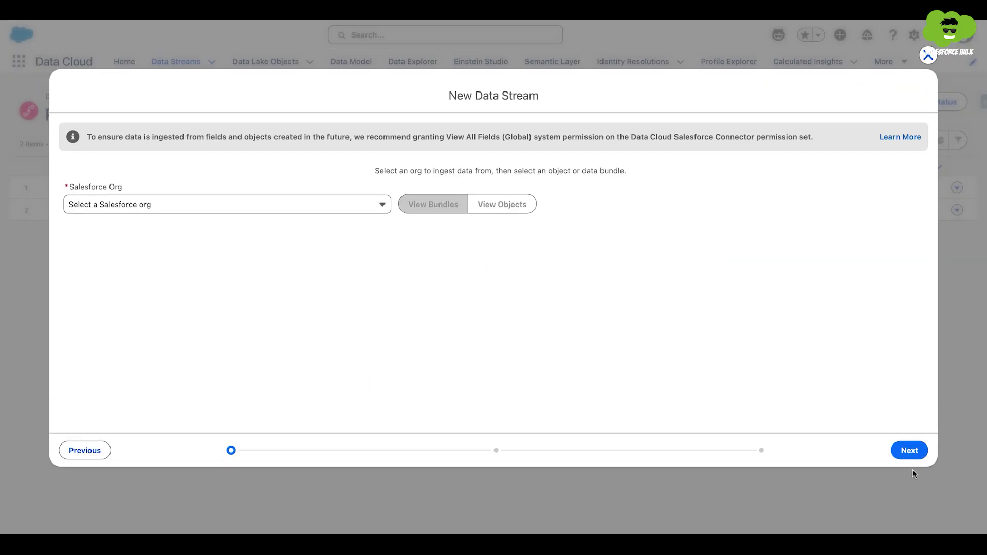
left_click(500, 206)
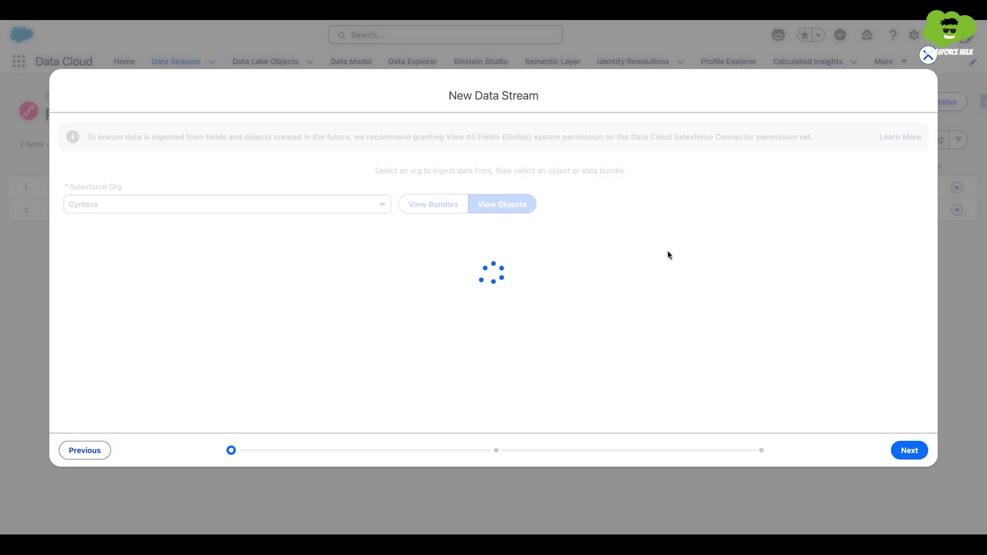
left_click(685, 236)
type("Bank")
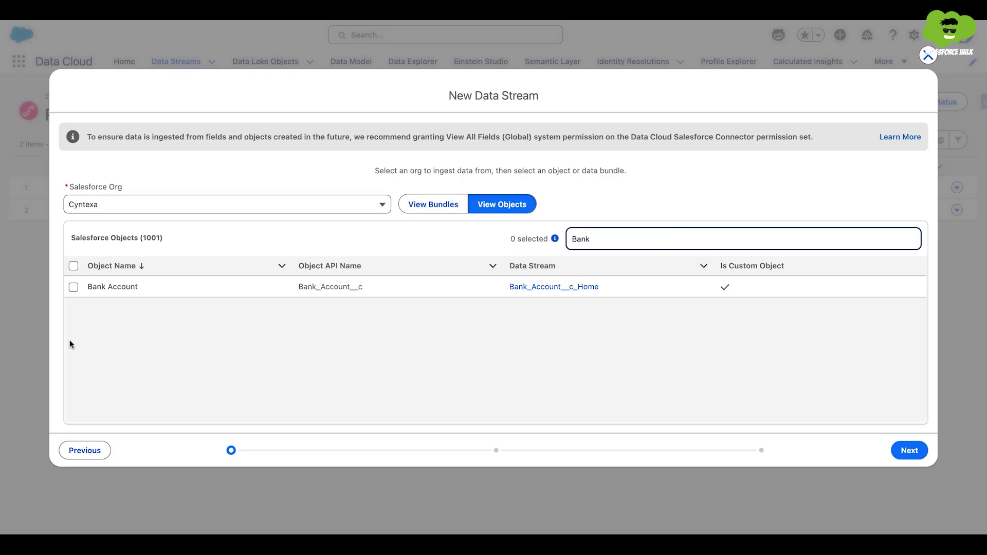
left_click(74, 287)
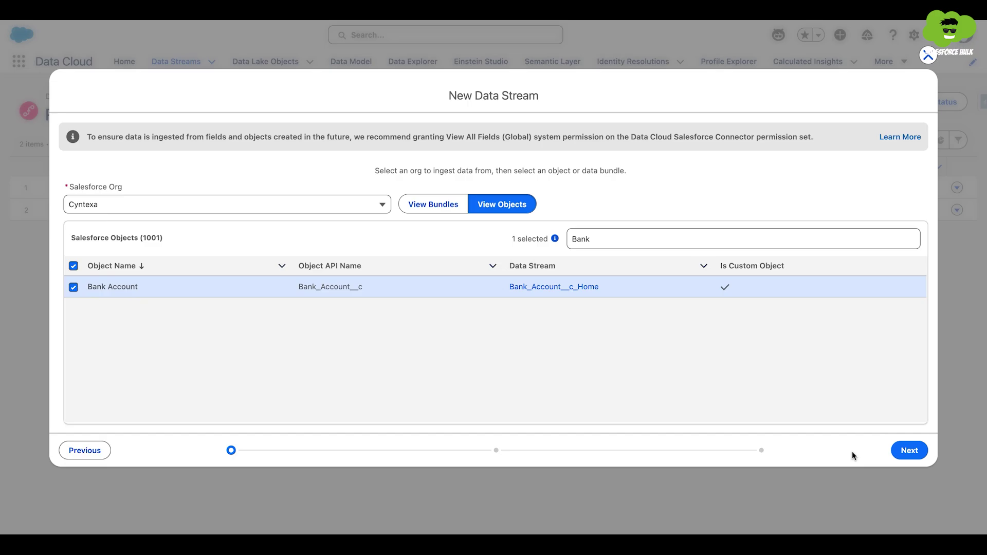
left_click(897, 450)
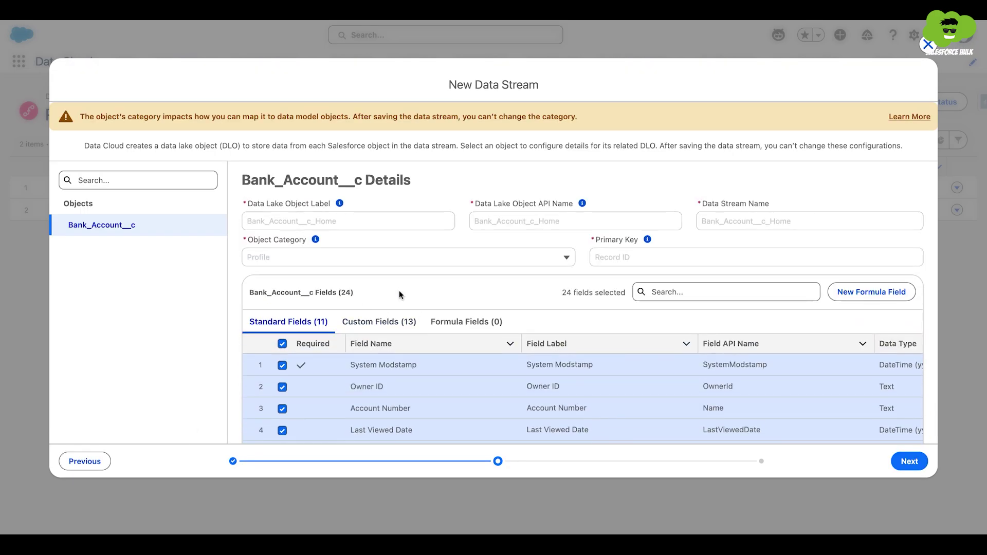
Review the Bank Account custom fields, reach the deployment step, then discard the unsaved stream.
scroll(401, 294, "down", 1)
left_click(379, 270)
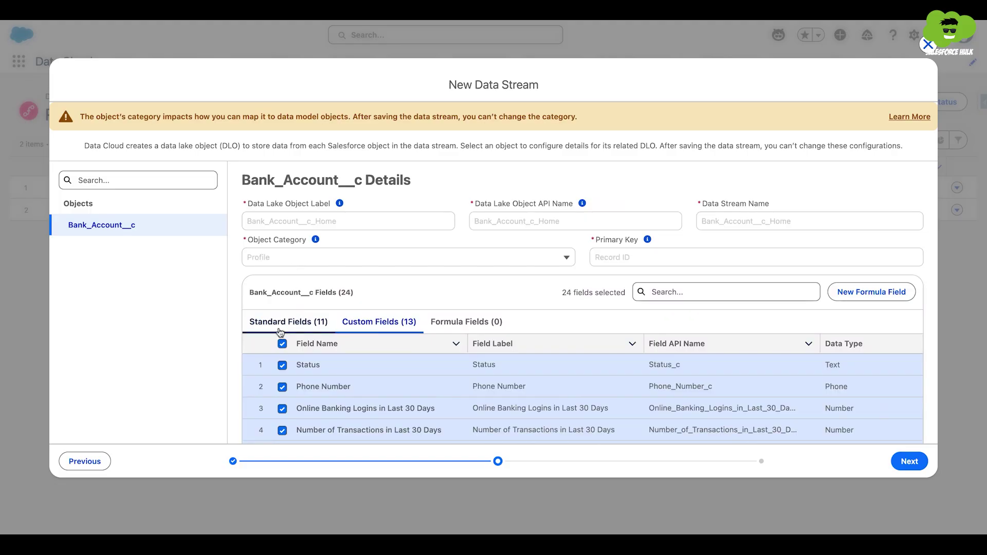
scroll(406, 386, "down", 3)
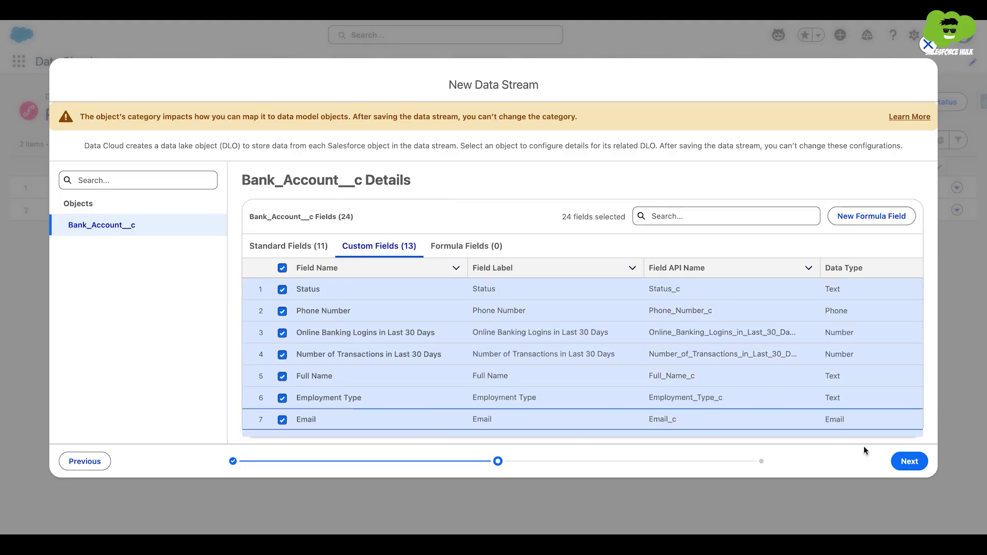
left_click(907, 461)
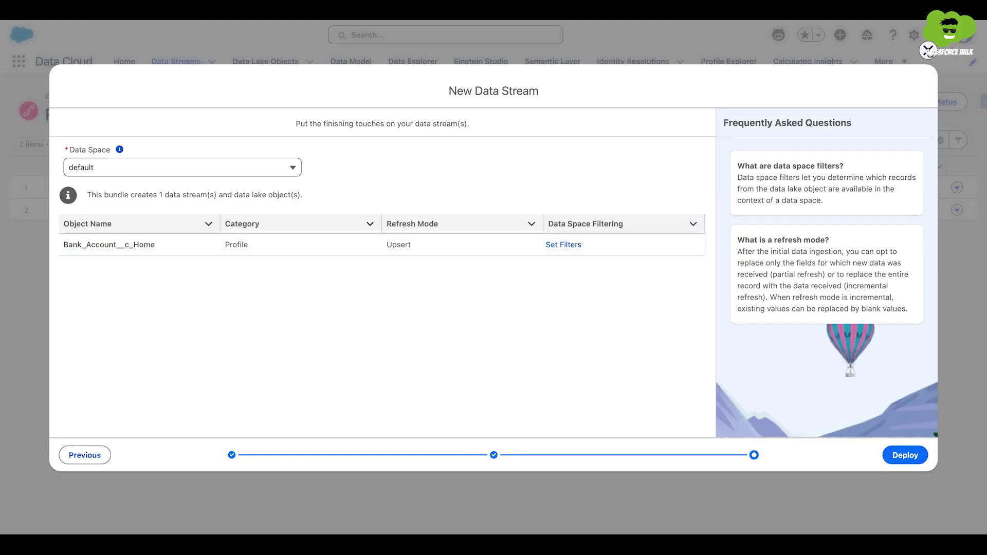
left_click(928, 50)
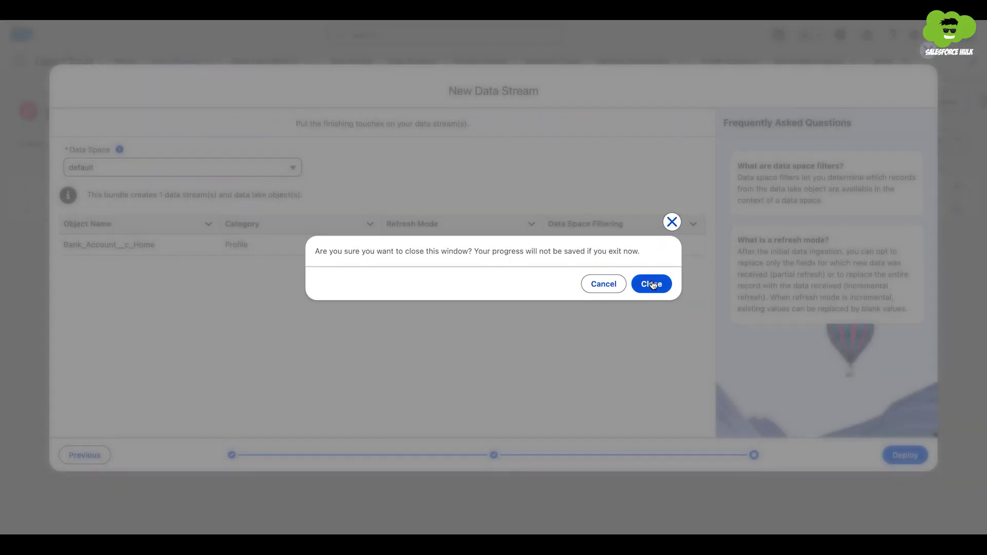
left_click(651, 284)
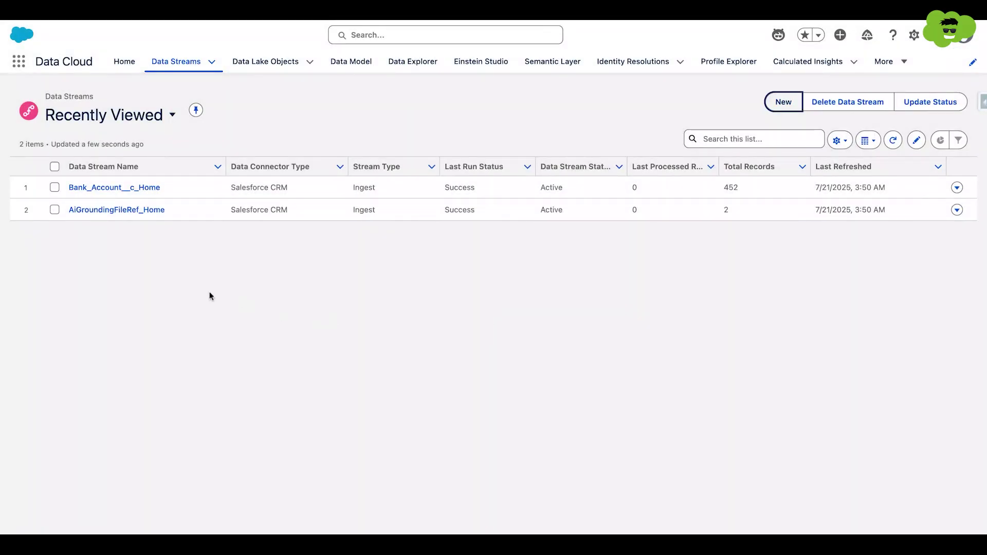
Open Bank_Account__c_Home and review its 17 field mappings, including Dormancy Risk Score.
left_click(108, 190)
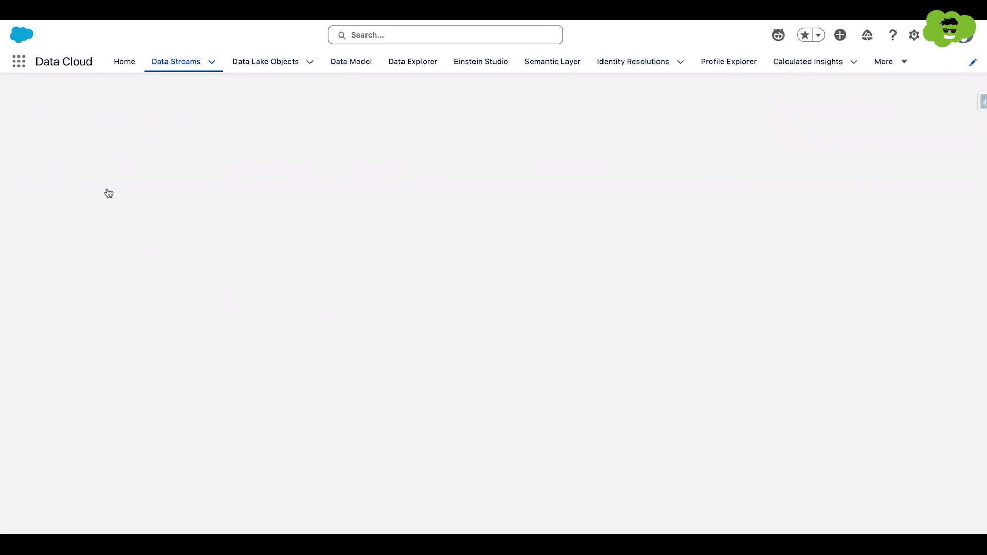
scroll(865, 291, "down", 1)
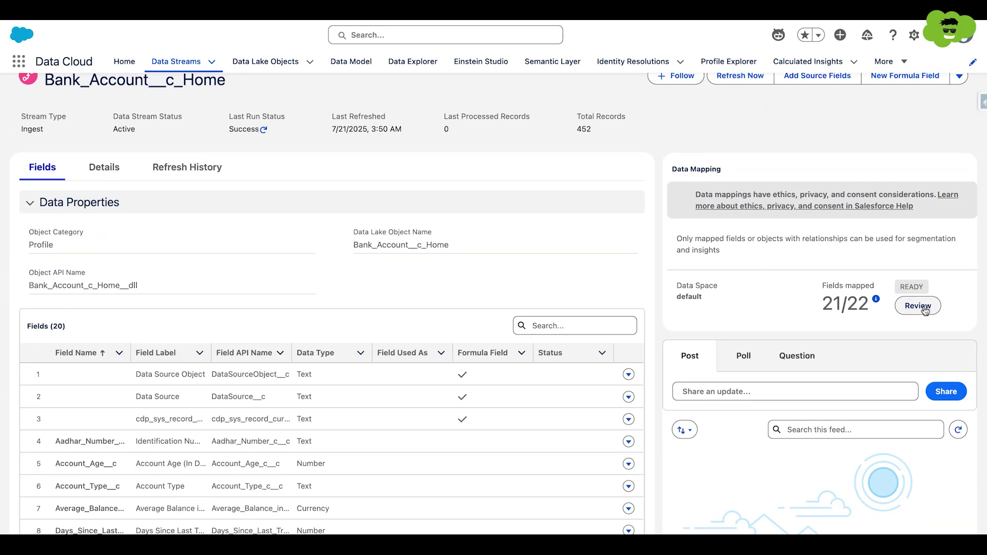
left_click(918, 307)
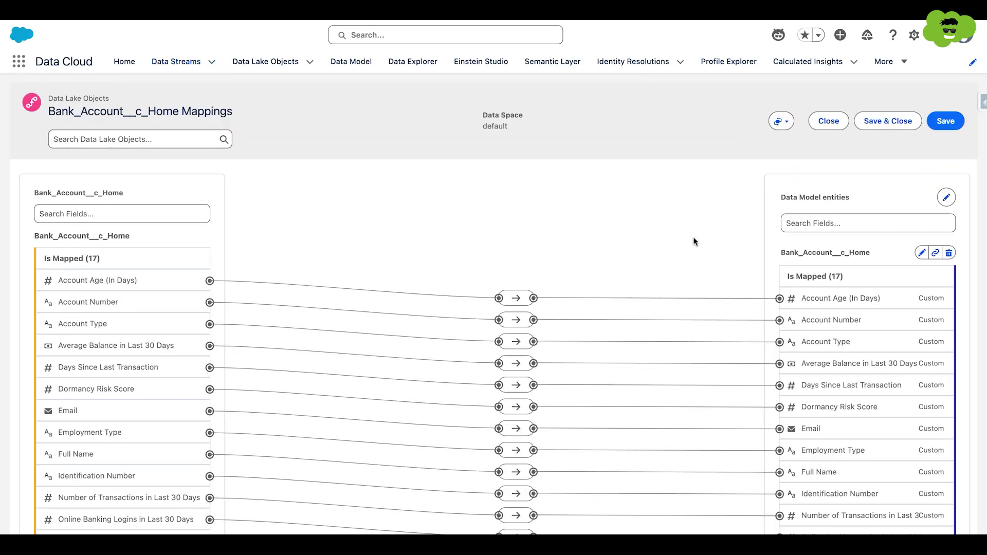
scroll(694, 242, "down", 2)
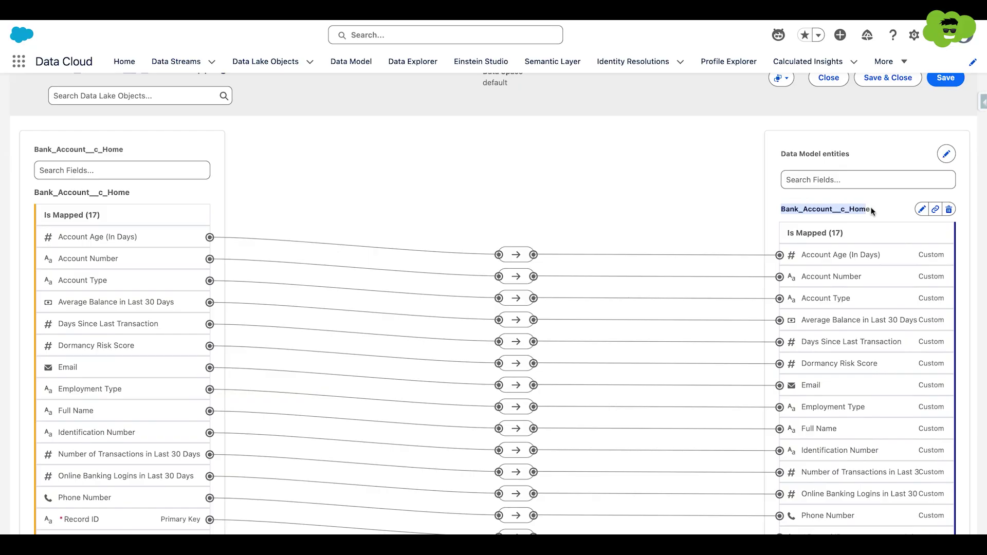
scroll(822, 308, "down", 3)
scroll(843, 301, "up", 5)
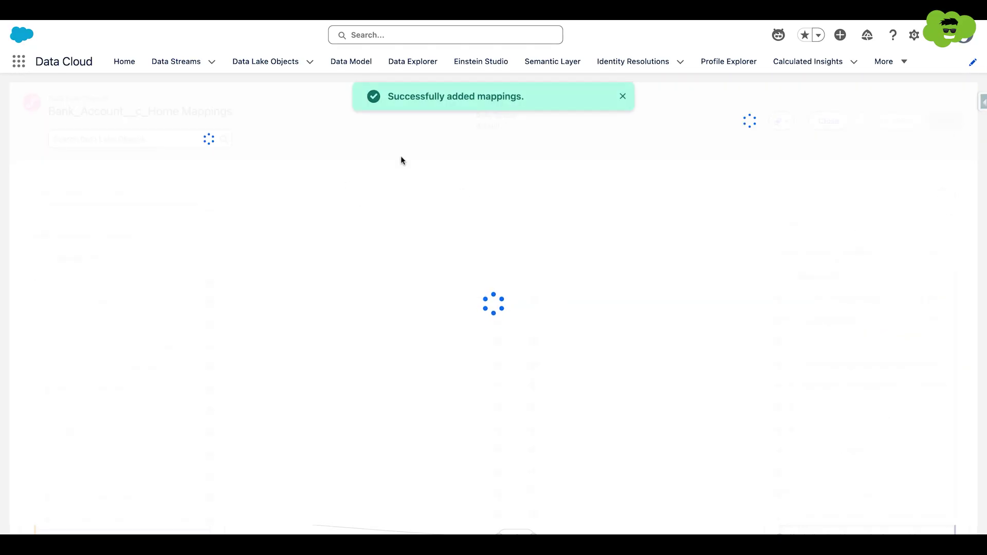
Open Einstein Studio's Models list showing the Predicted Dormancy Risk model and begin adding a model.
left_click(483, 65)
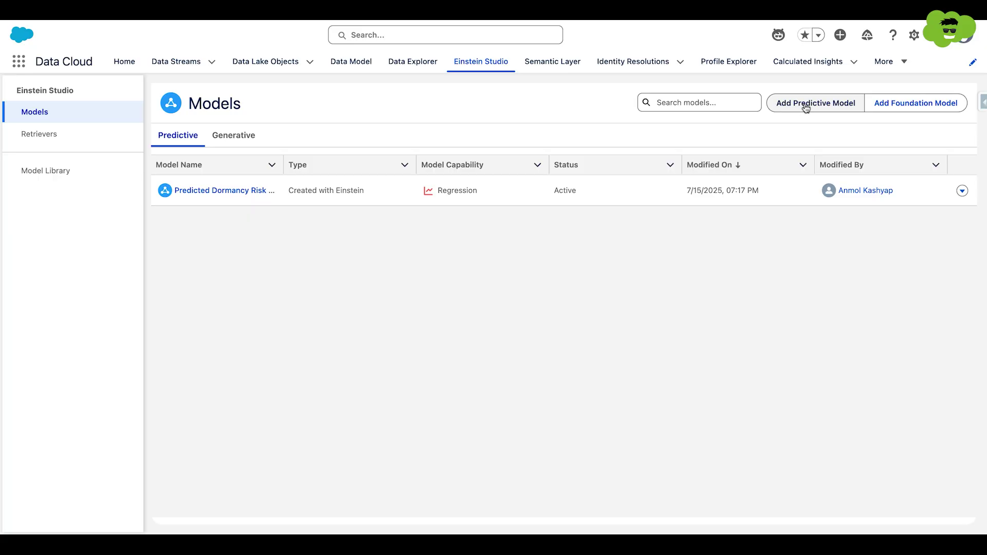
left_click(904, 106)
Start a from-scratch predictive model on Bank_Account__c_Home, training on all 452 records.
left_click(805, 106)
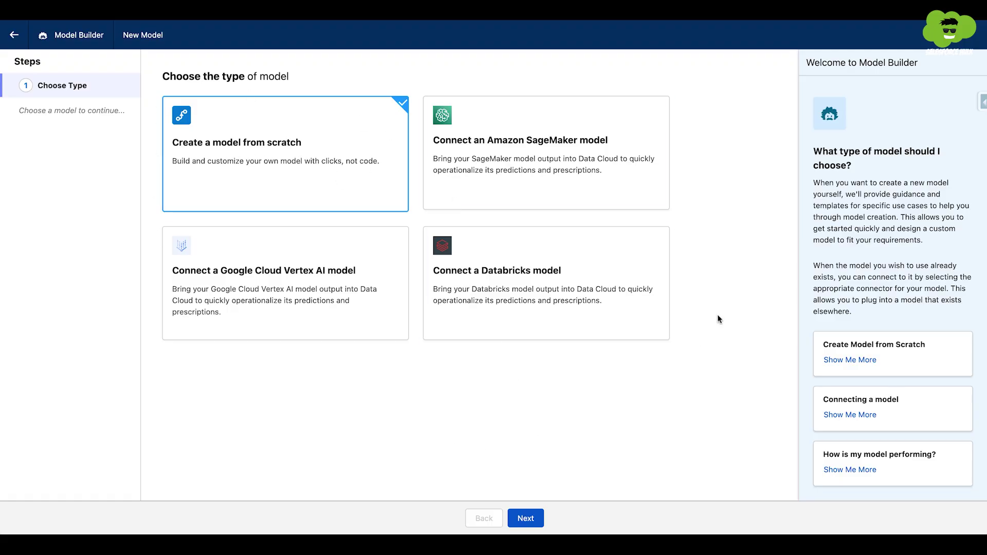
left_click(526, 518)
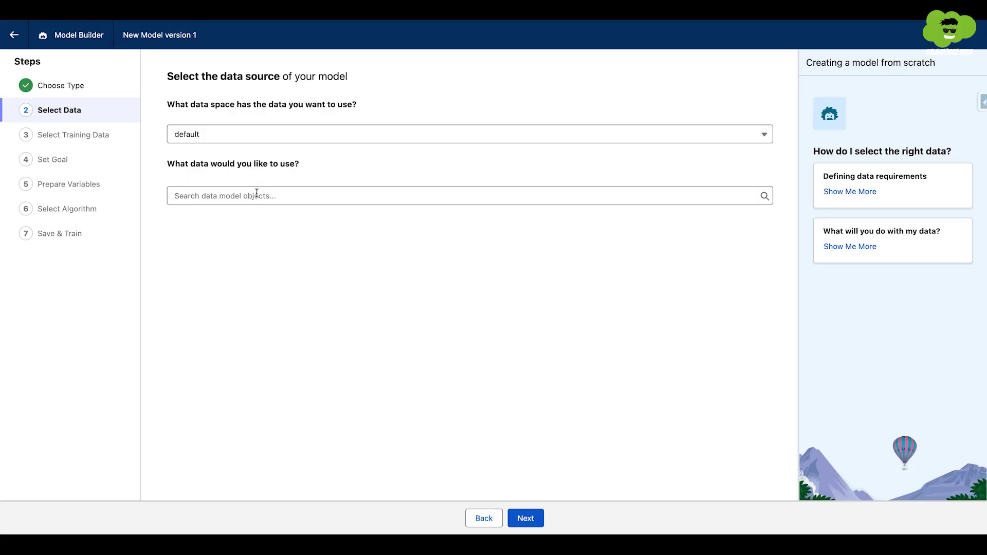
left_click(256, 194)
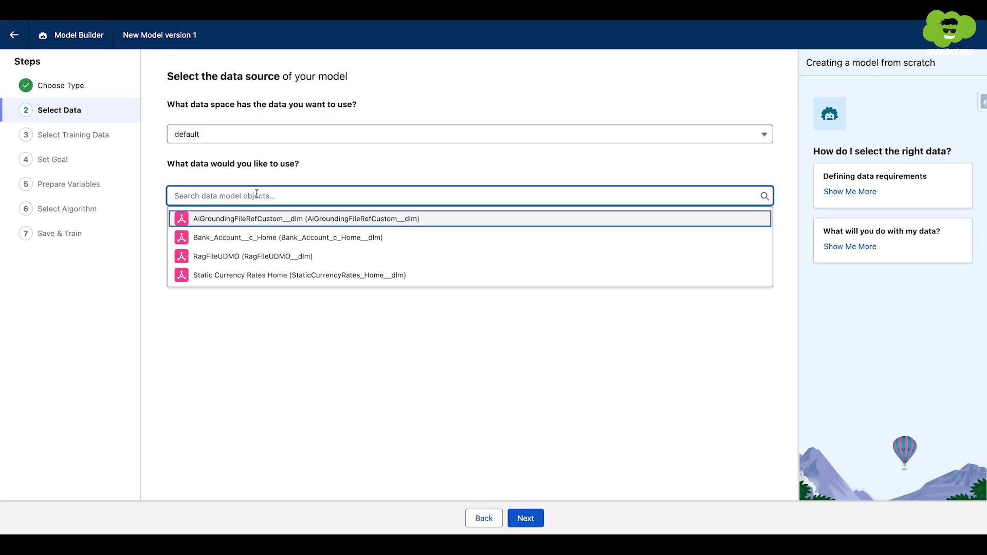
left_click(287, 238)
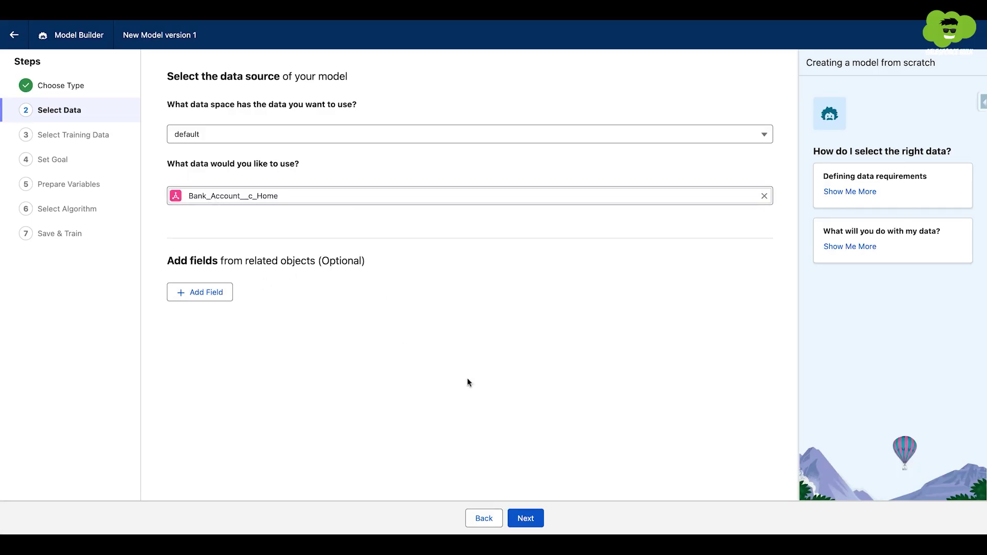
left_click(525, 518)
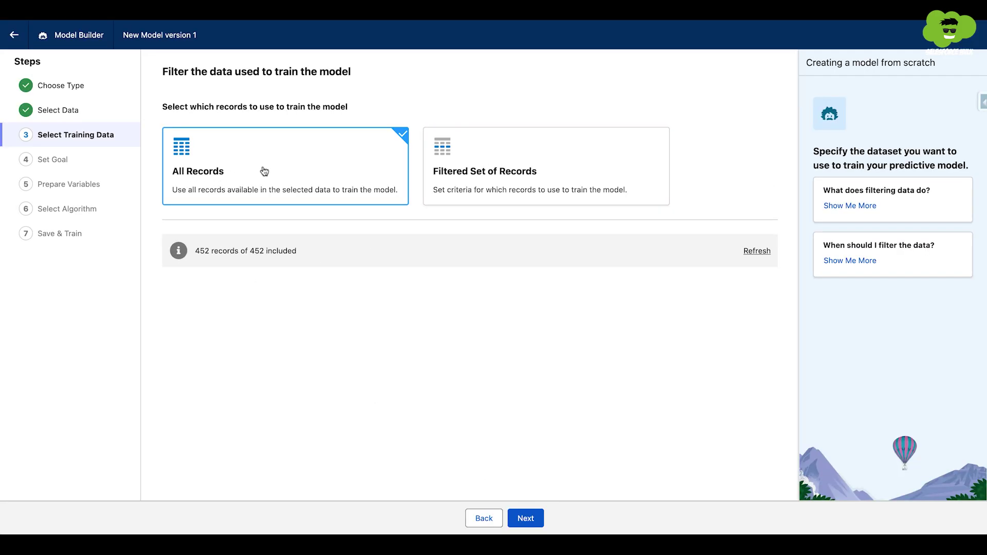
left_click(513, 511)
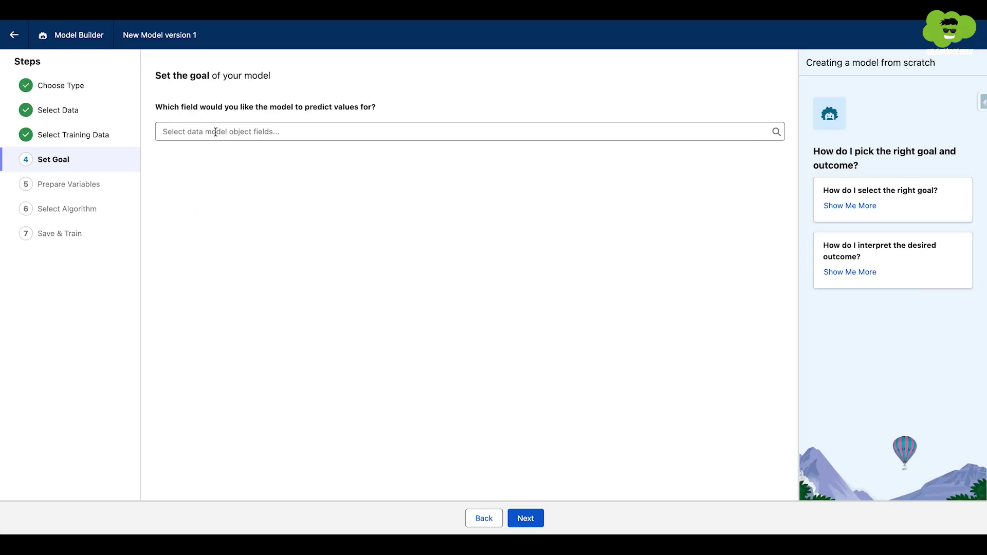
Set the model's goal to minimize Dormancy Risk Score.
left_click(220, 132)
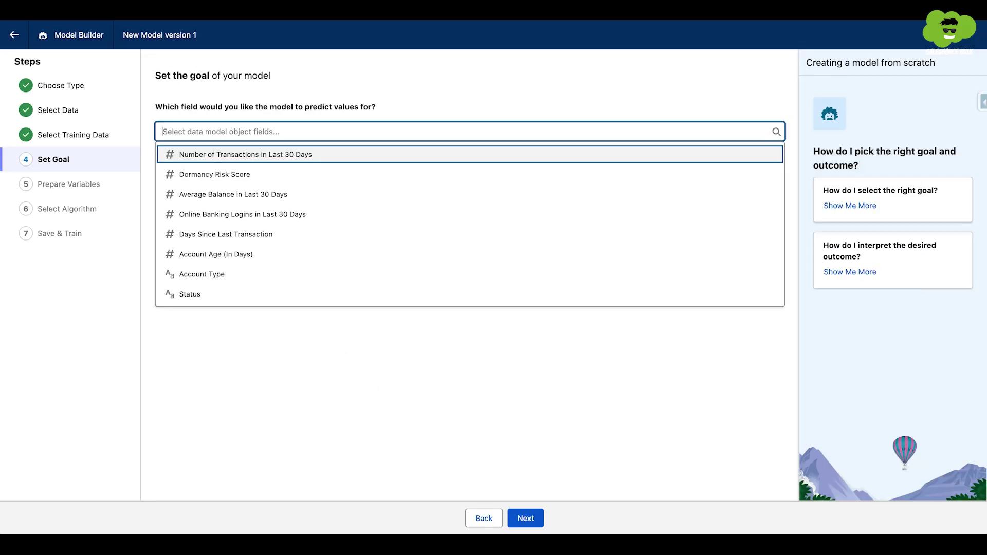
left_click(207, 178)
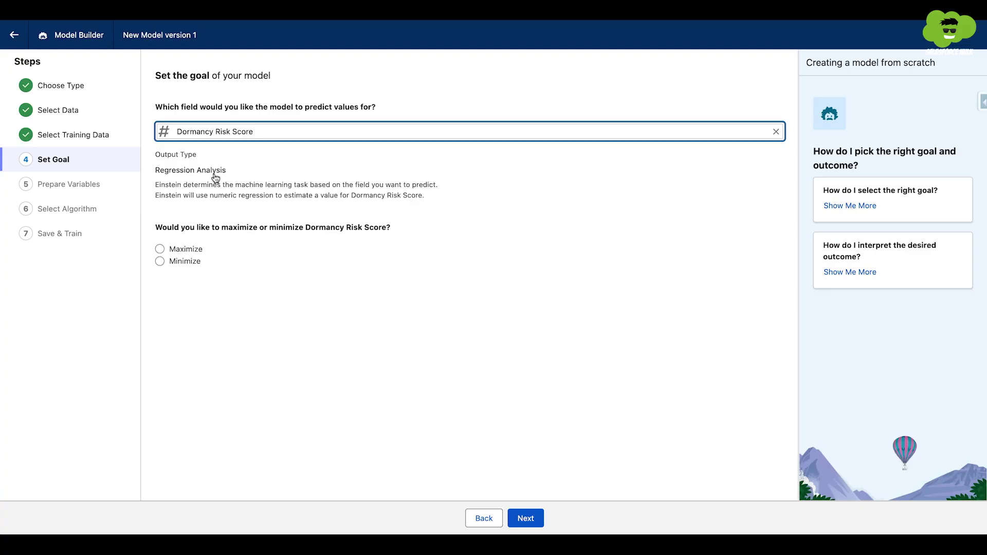
left_click(250, 302)
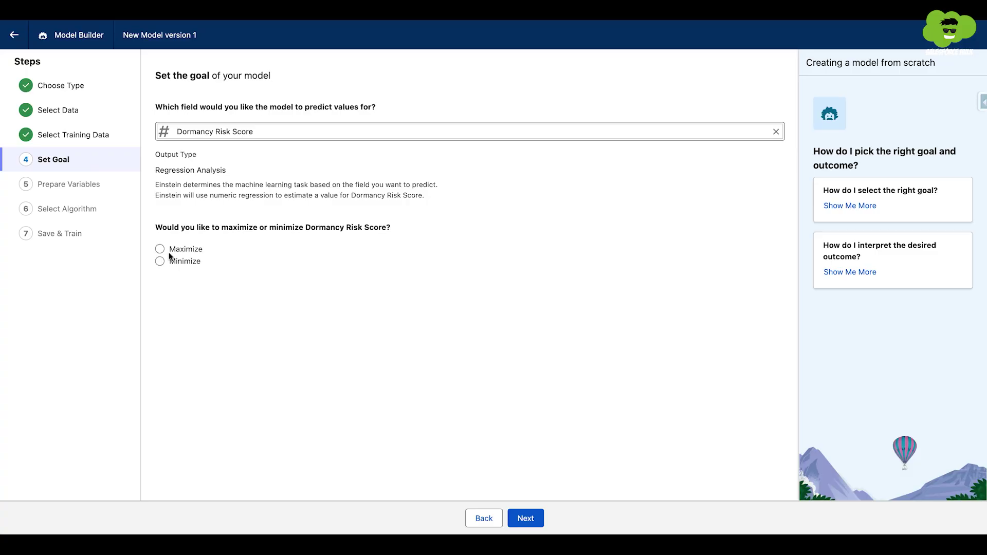
key("Down")
left_click(529, 518)
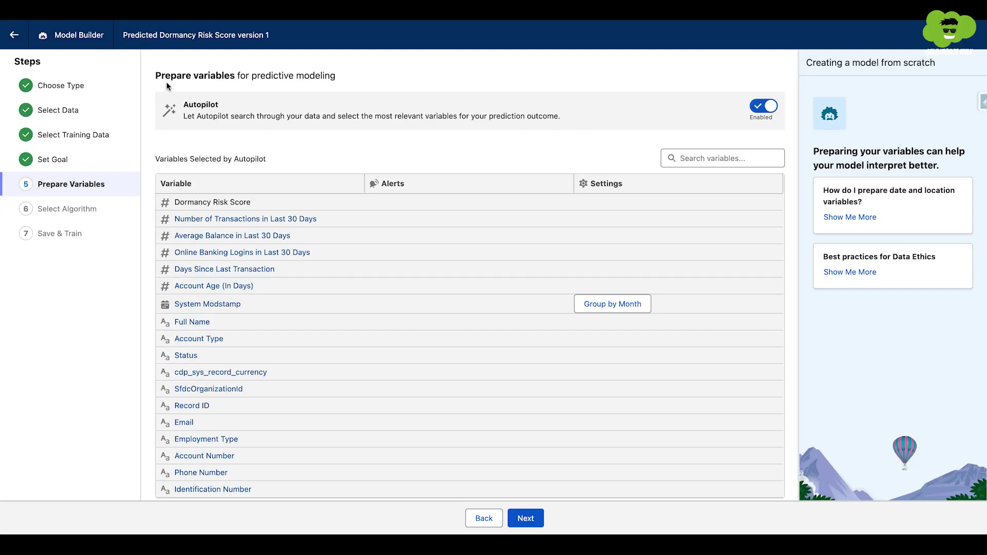
Keep the Autopilot variables and let Einstein choose the algorithm automatically.
left_click_drag(157, 76, 328, 75)
left_click(386, 231)
scroll(428, 350, "down", 1)
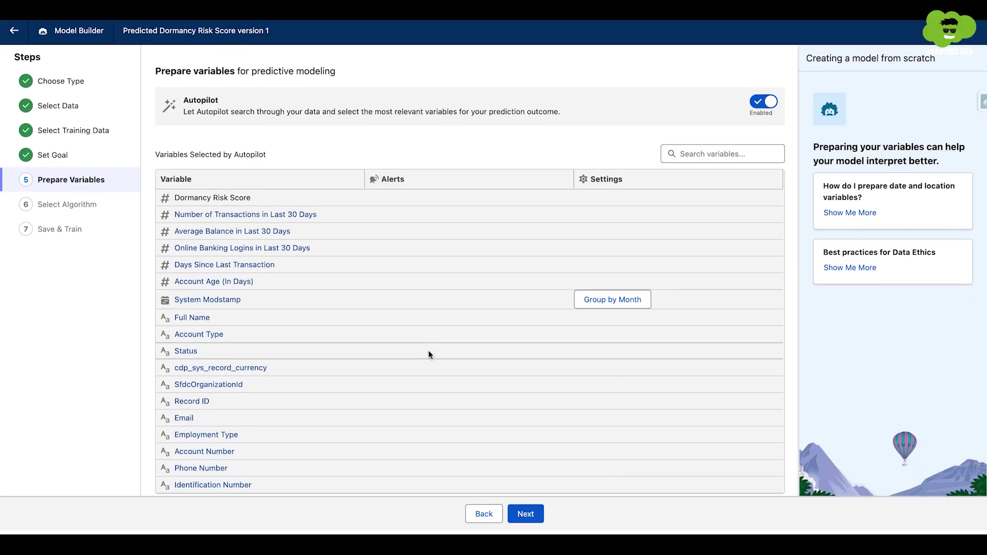
scroll(428, 350, "up", 1)
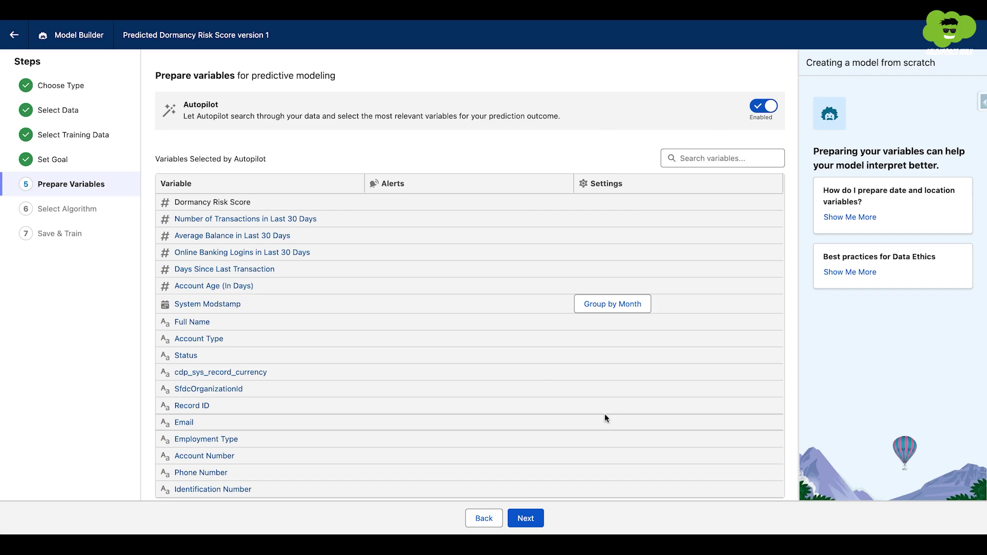
left_click(526, 519)
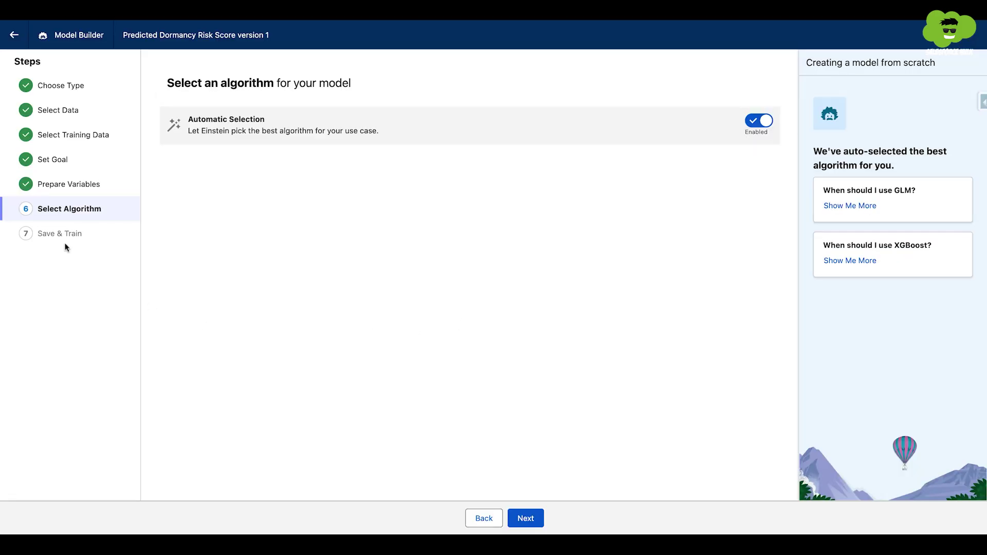
left_click(759, 121)
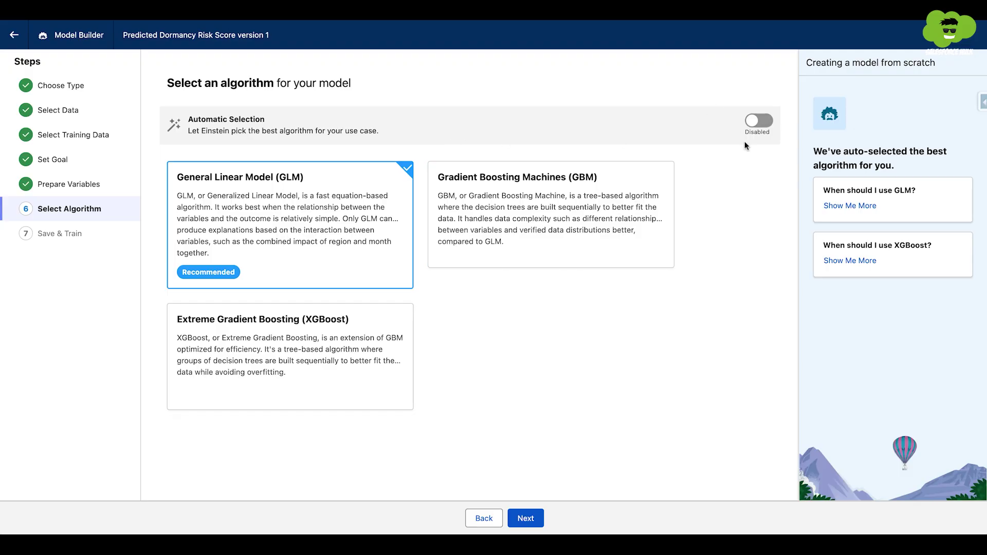
left_click(759, 120)
left_click(525, 518)
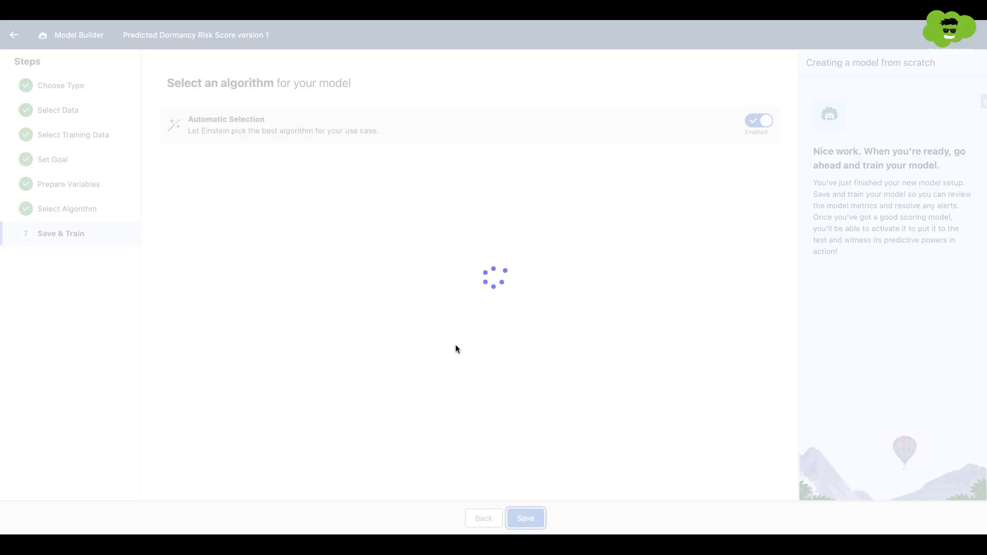
Name the model 'Predicted Dormancy Risk Score 2' and save it to start training.
scroll(504, 314, "down", 1)
scroll(498, 345, "up", 1)
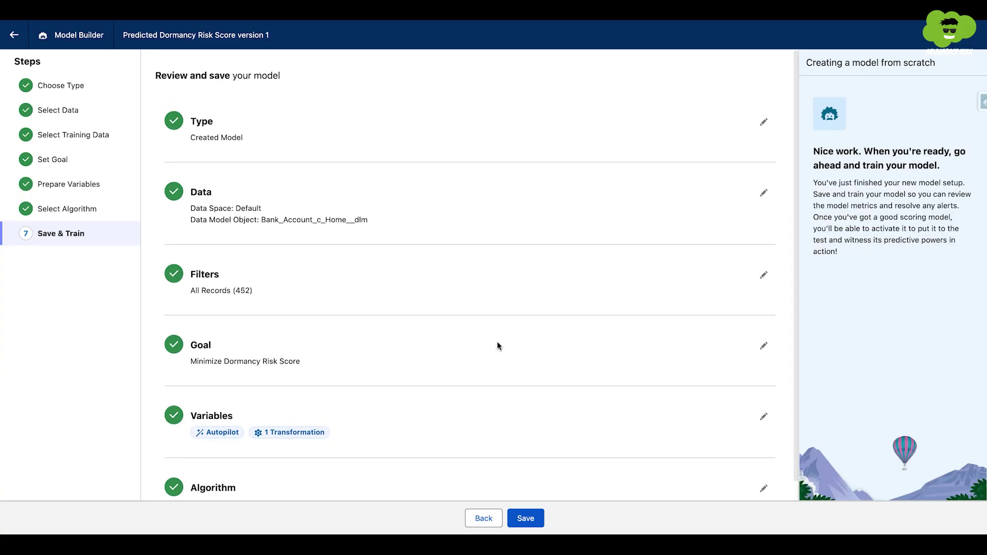
scroll(462, 339, "down", 1)
scroll(427, 333, "up", 1)
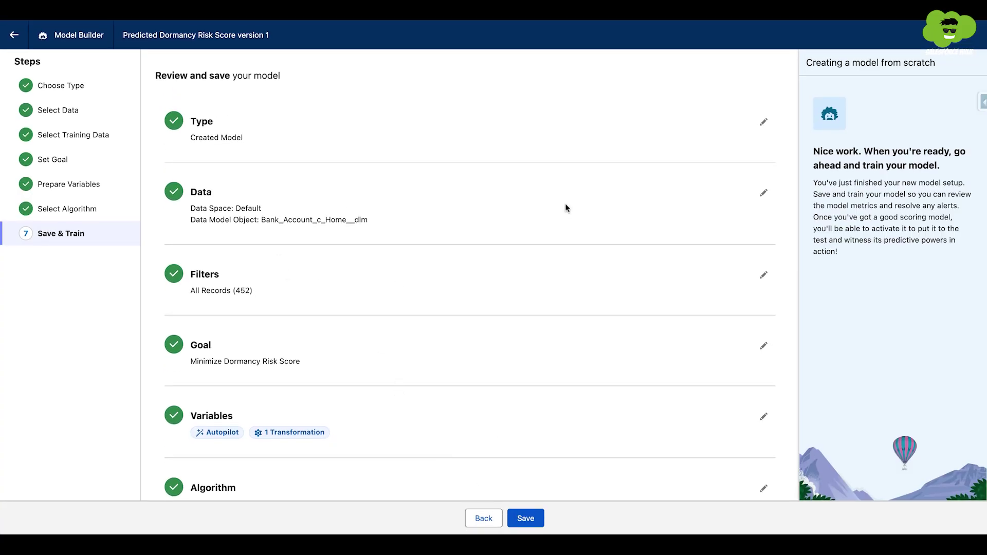
left_click(526, 518)
left_click(399, 253)
type("2")
left_click(679, 346)
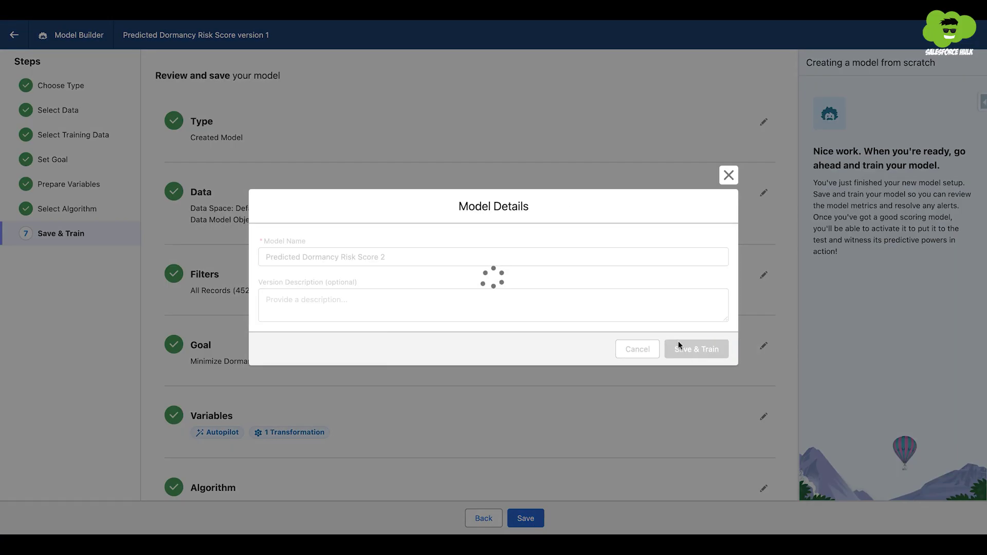
left_click_drag(308, 344, 414, 345)
left_click(705, 342)
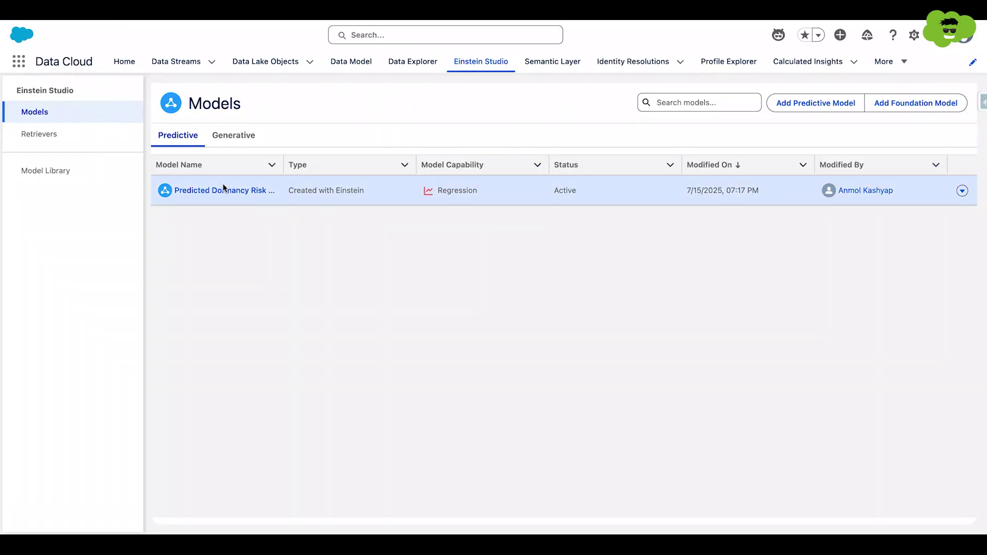
Open the Predicted Dormancy Risk Score model and inspect its training quality metrics.
left_click(221, 189)
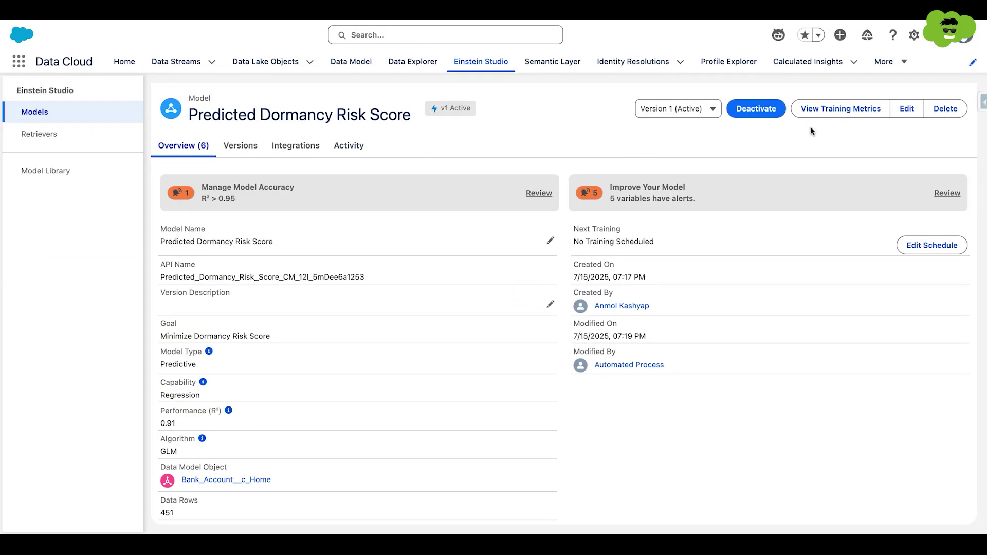
left_click(853, 111)
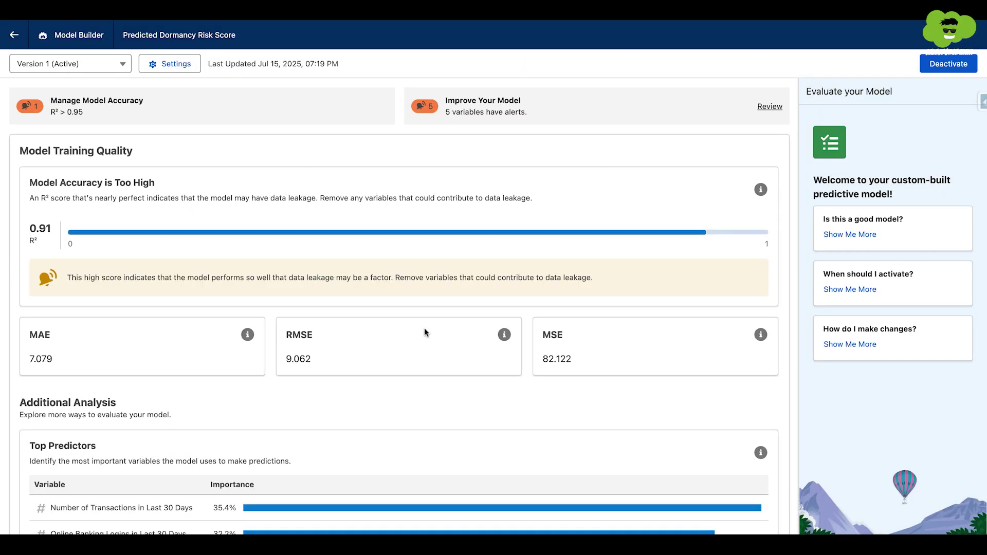
scroll(315, 411, "down", 5)
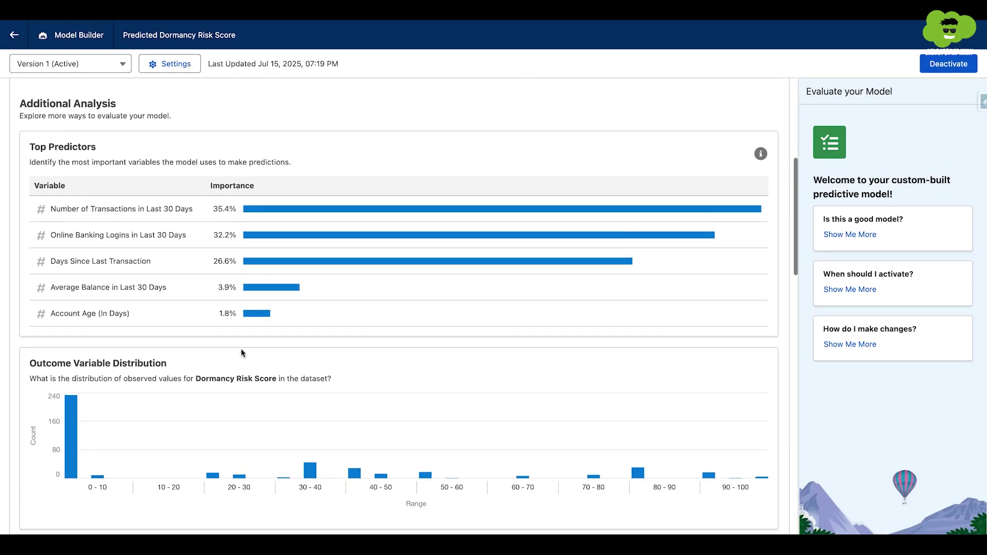
scroll(241, 353, "down", 15)
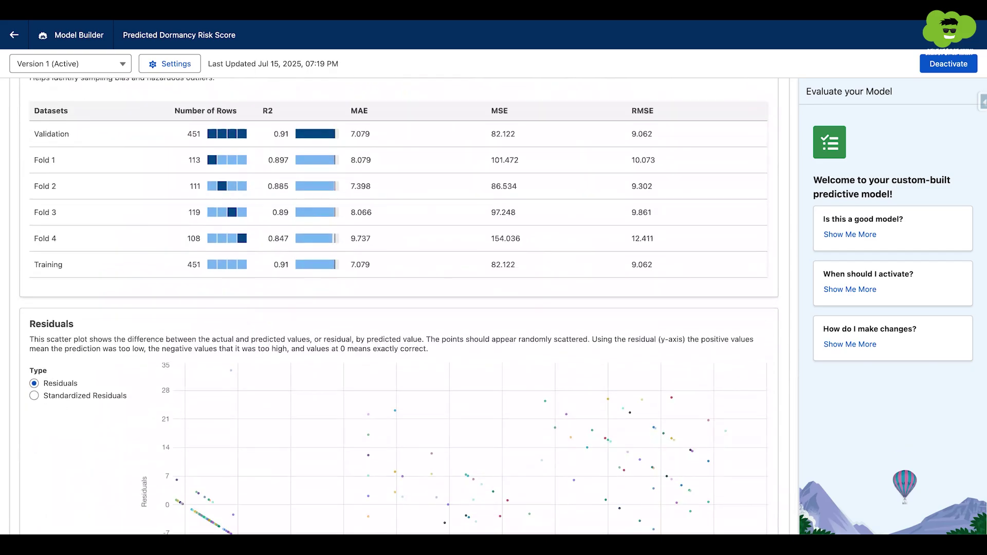
scroll(354, 355, "up", 20)
Deactivate the model, then activate it again with Activate Model.
left_click(948, 64)
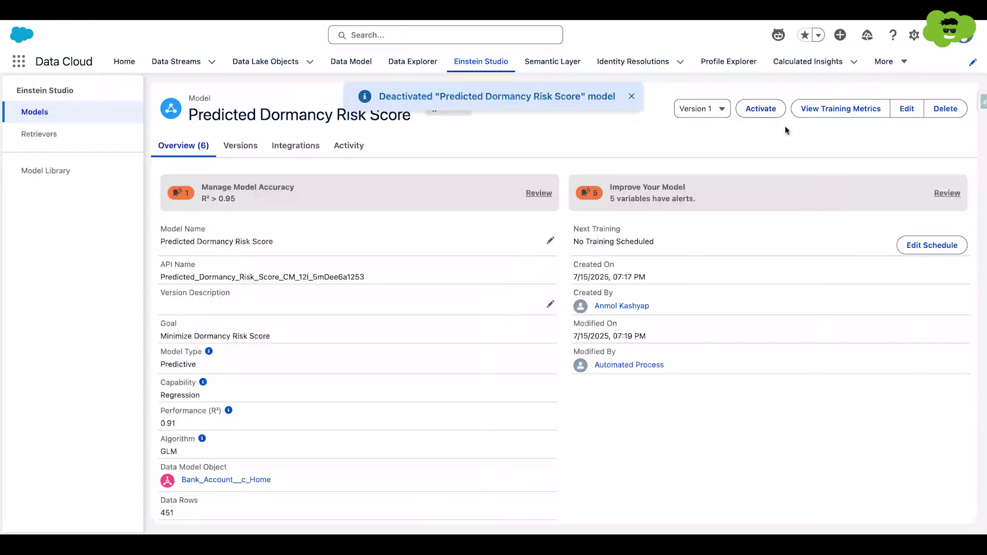
left_click(760, 108)
left_click(702, 337)
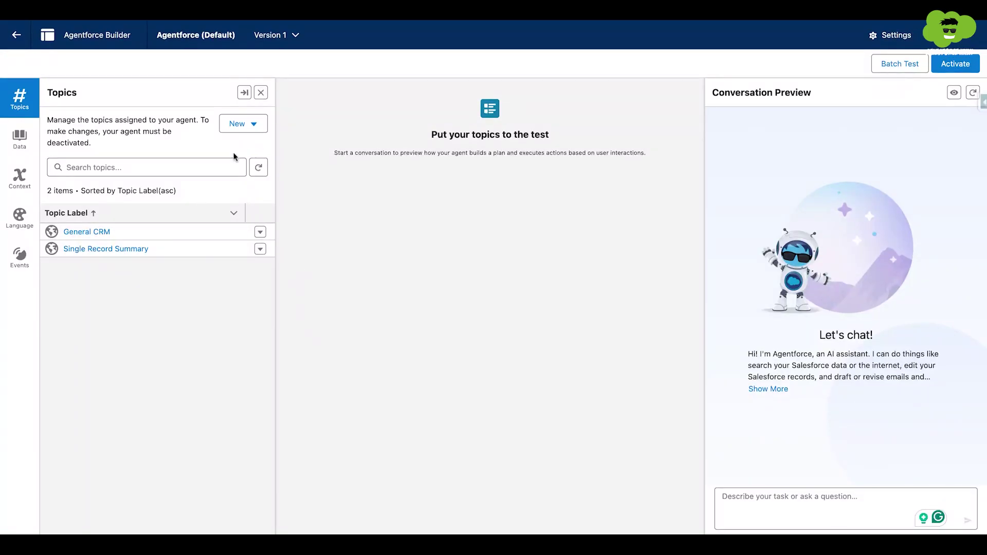
Create a new topic and generate its details from the description.
left_click(242, 123)
left_click(258, 167)
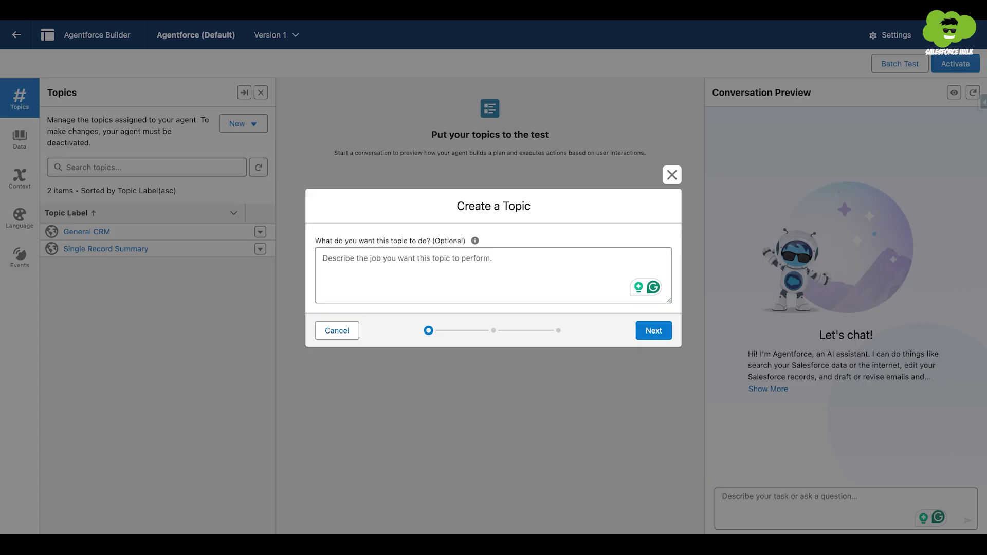
left_click(653, 330)
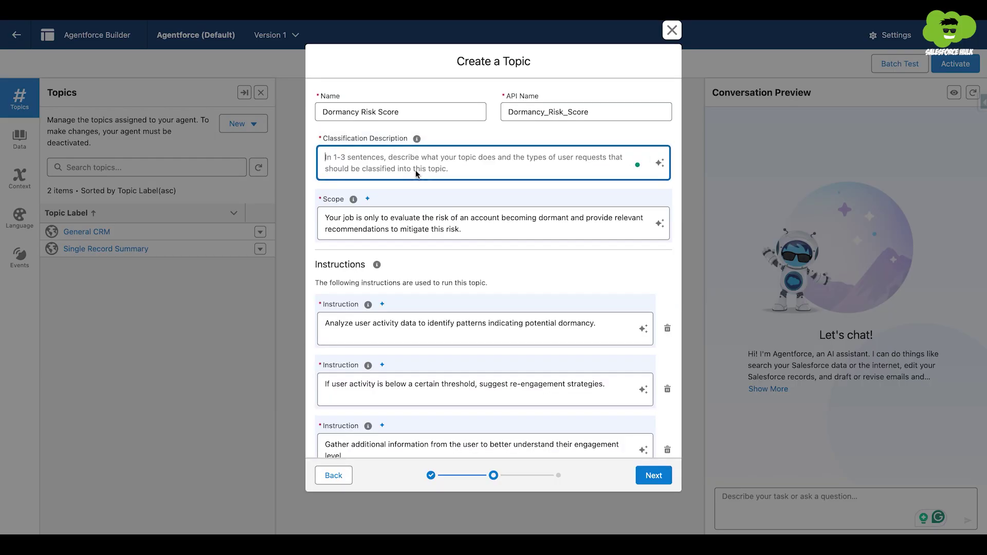
Replace the topic instructions with text calling the Predicted Dormancy Risk Score action, then finish.
scroll(483, 239, "down", 1)
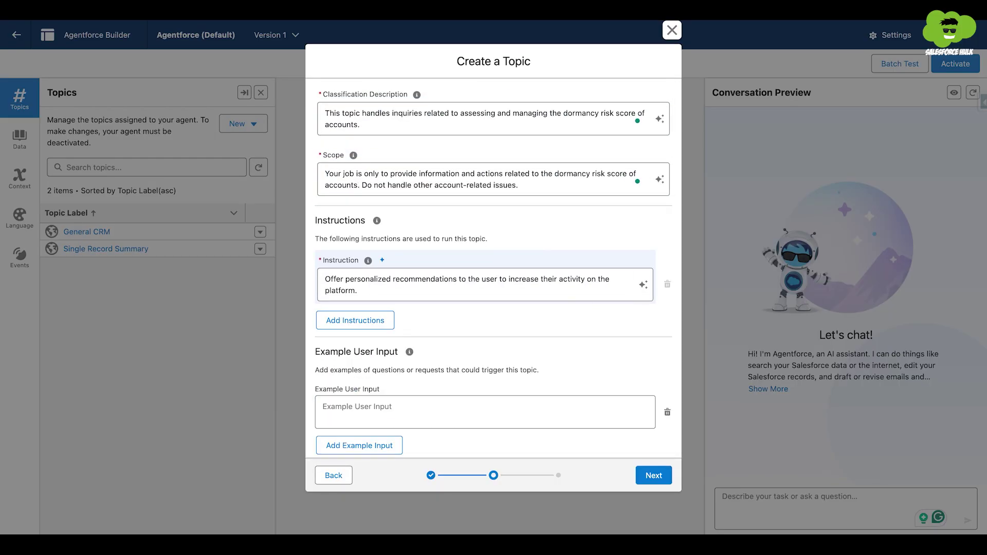
key("ctrl+a")
type("If you are on \"Bank Account\" record, and user wants you to generate the \"Dormancy Risk Score\". Then, you need to call \"Predicted Dormancy Risk Score\" action to fetch the score and display to user")
left_click_drag(453, 291, 547, 292)
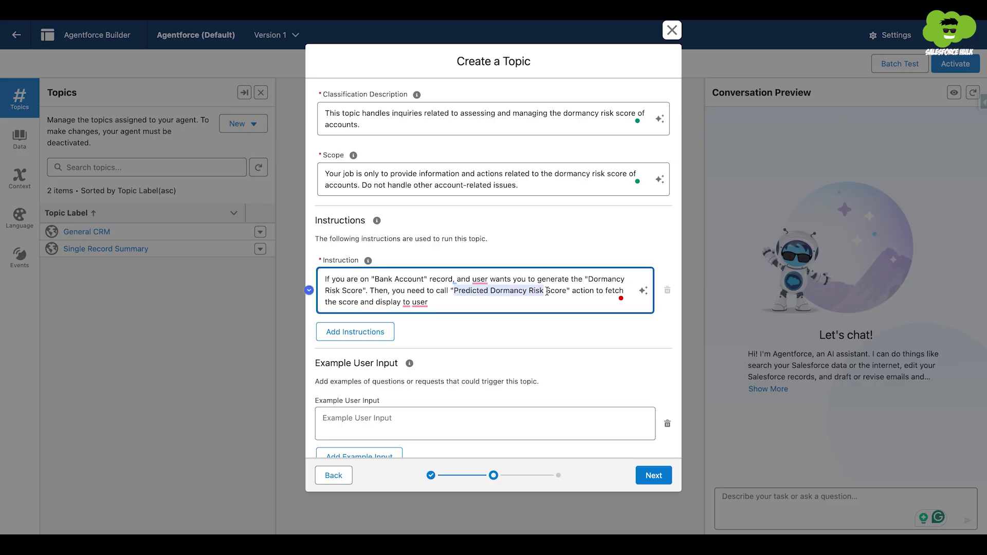
left_click(654, 475)
scroll(535, 294, "down", 5)
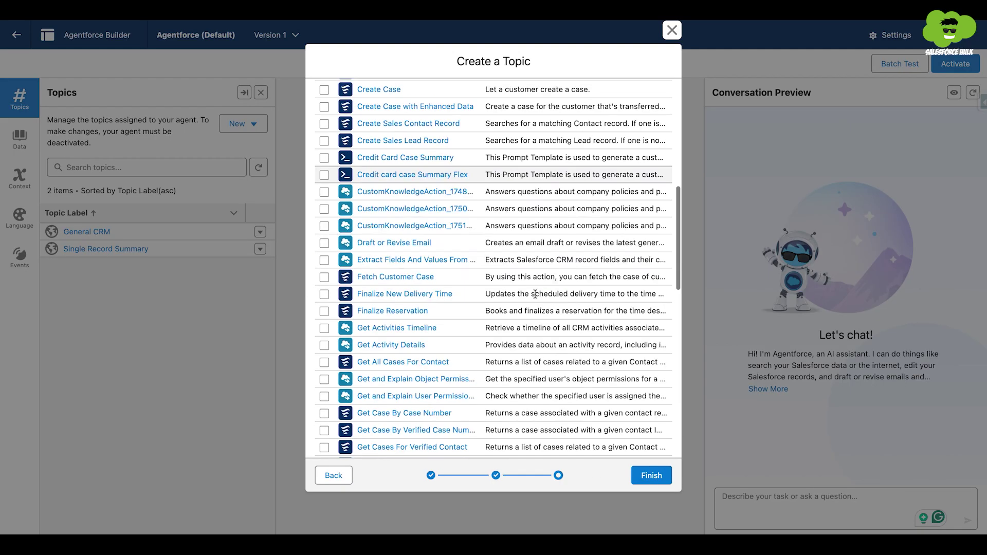
scroll(535, 294, "up", 5)
left_click(651, 476)
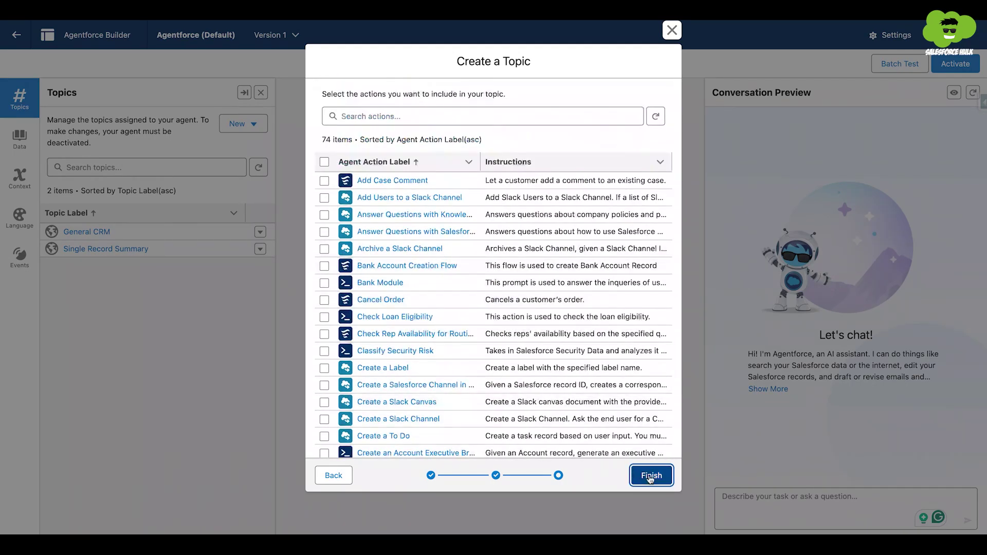
Create a Predictive Model action using Predicted Dormancy Risk Score on the Dormancy Risk Score topic.
left_click(244, 126)
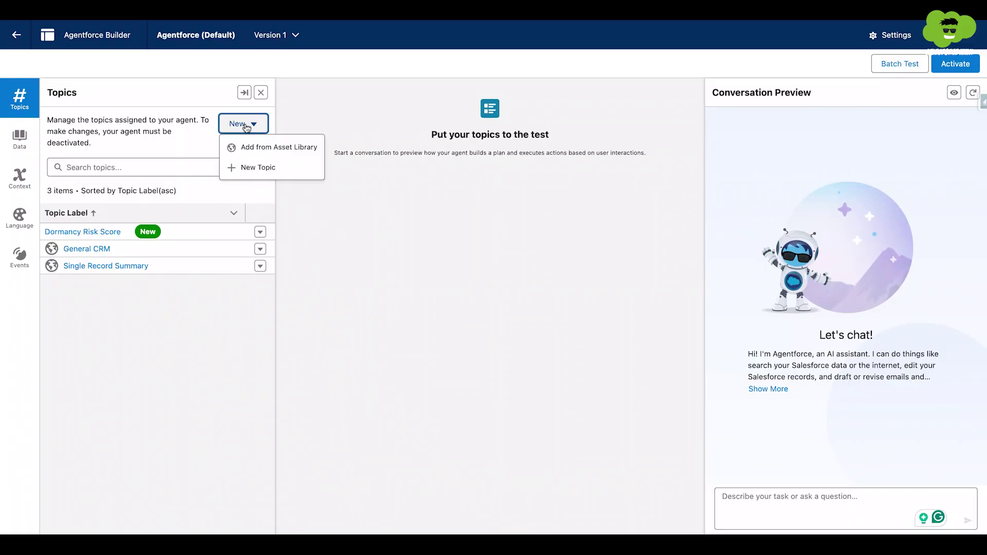
left_click(85, 232)
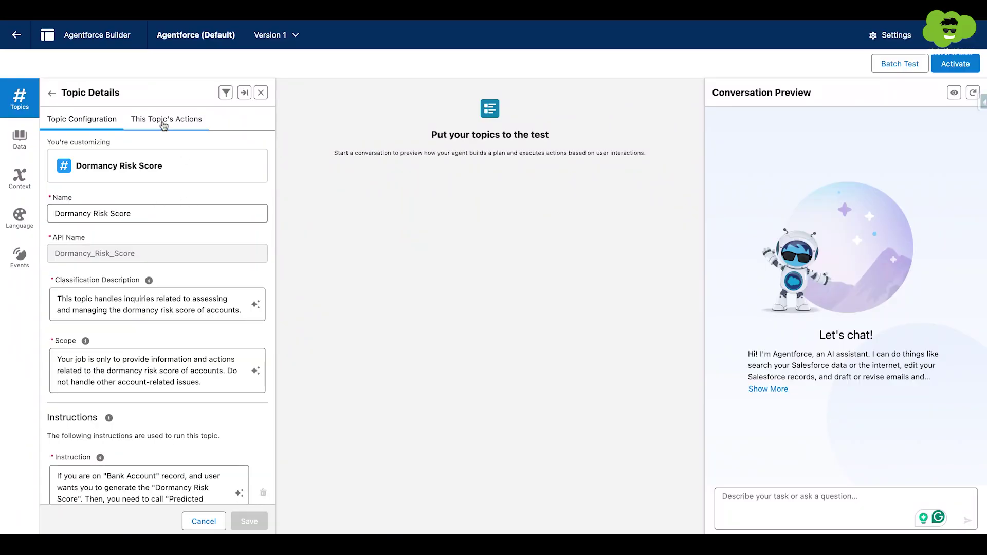
left_click(163, 125)
left_click(252, 147)
left_click(268, 170)
left_click(353, 225)
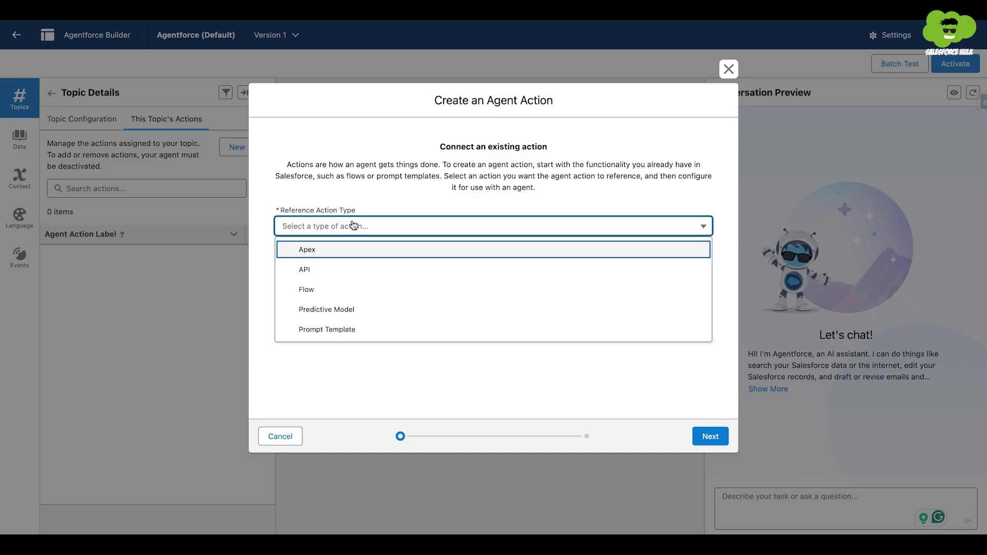
left_click(345, 309)
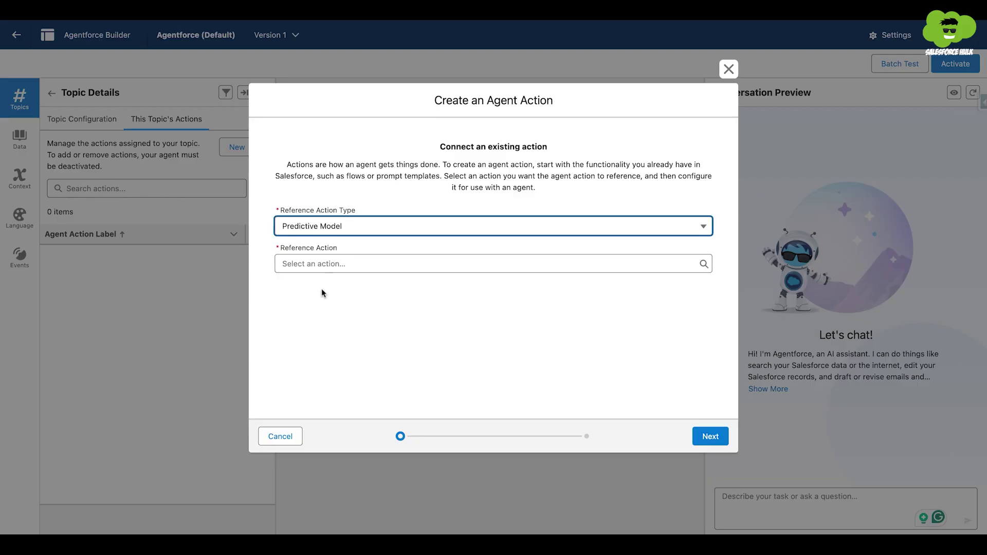
left_click(318, 265)
left_click(334, 285)
left_click(704, 436)
Set the action's loading text to 'Generating Score' and save the action.
scroll(444, 251, "down", 5)
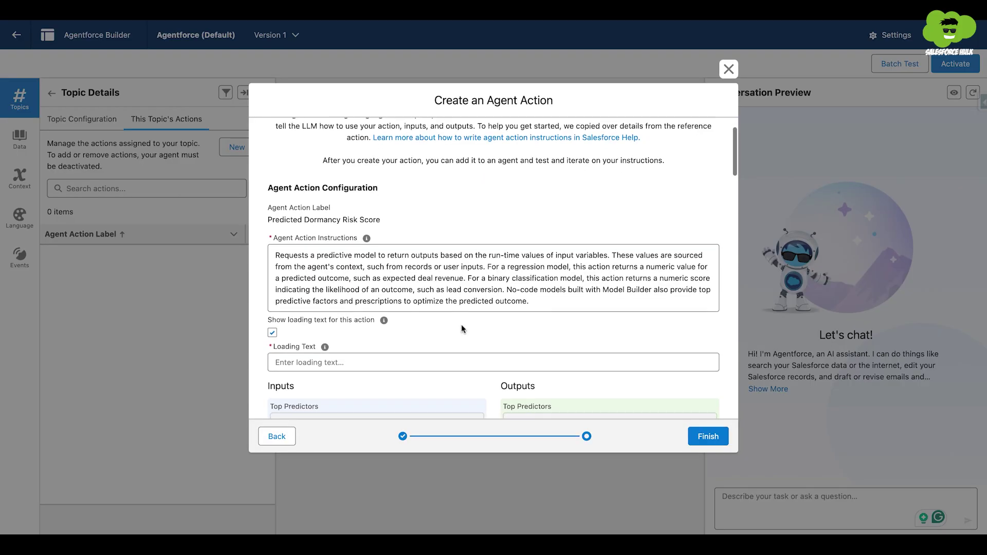
scroll(396, 295, "up", 3)
left_click(313, 284)
type("Generating Score")
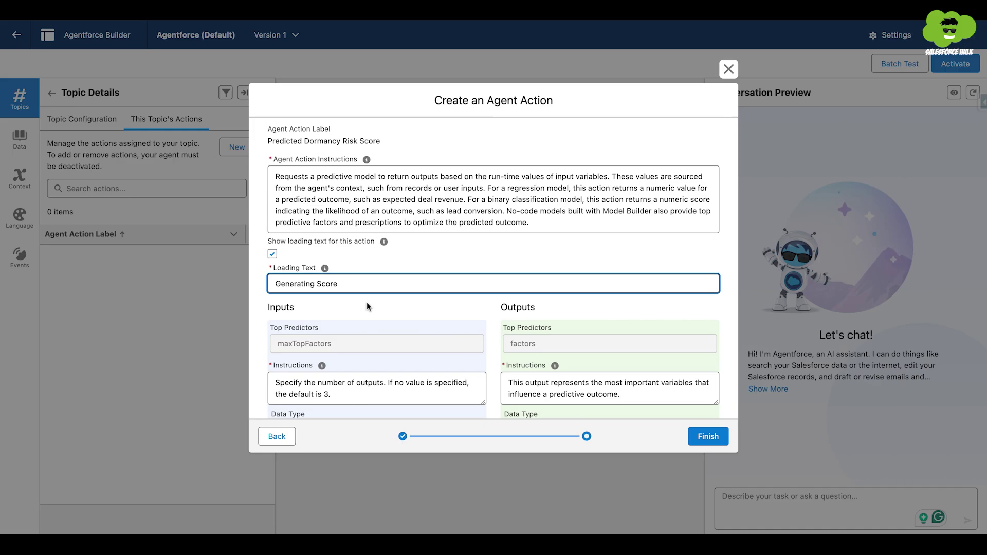
scroll(366, 301, "down", 3)
scroll(369, 333, "down", 3)
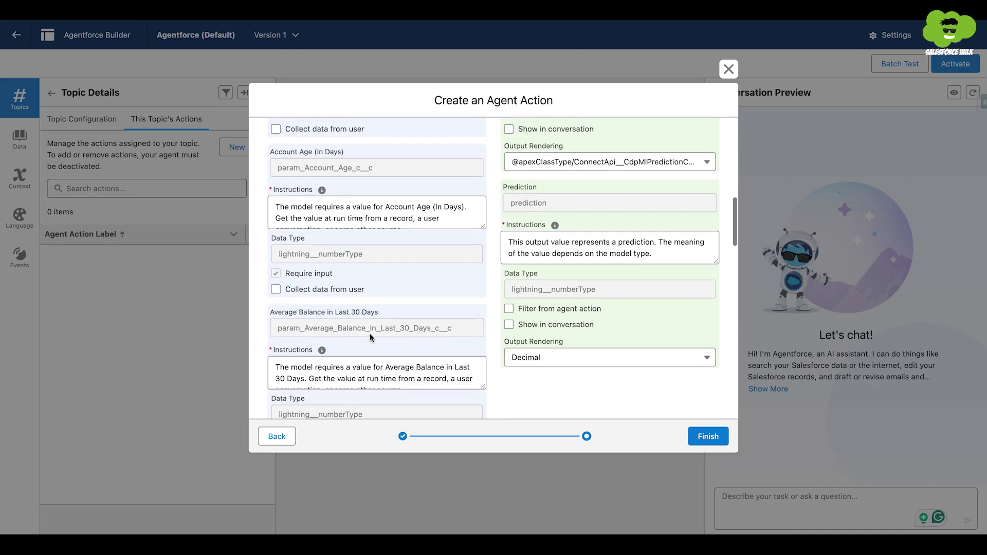
scroll(371, 322, "down", 2)
scroll(539, 245, "up", 3)
scroll(521, 336, "down", 2)
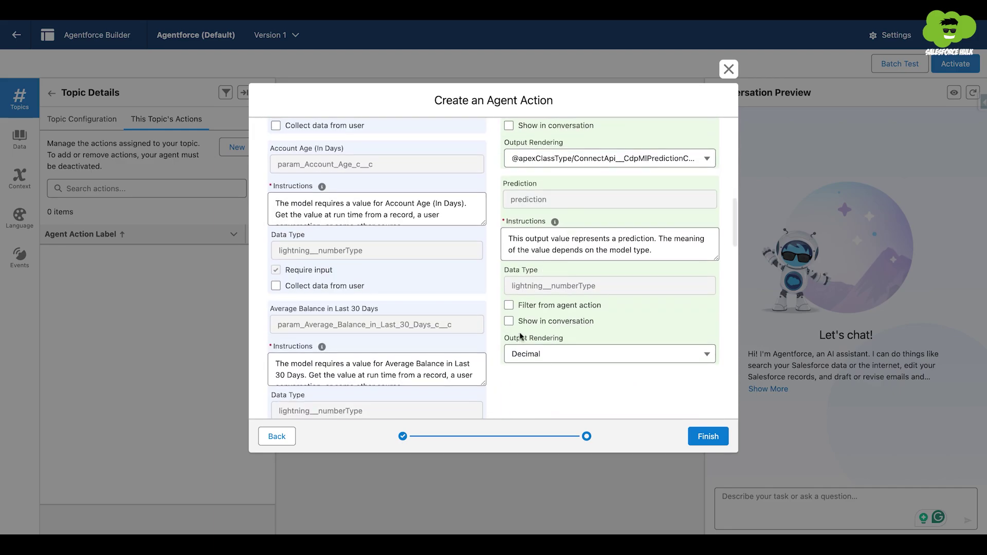
scroll(535, 364, "down", 3)
scroll(535, 364, "up", 10)
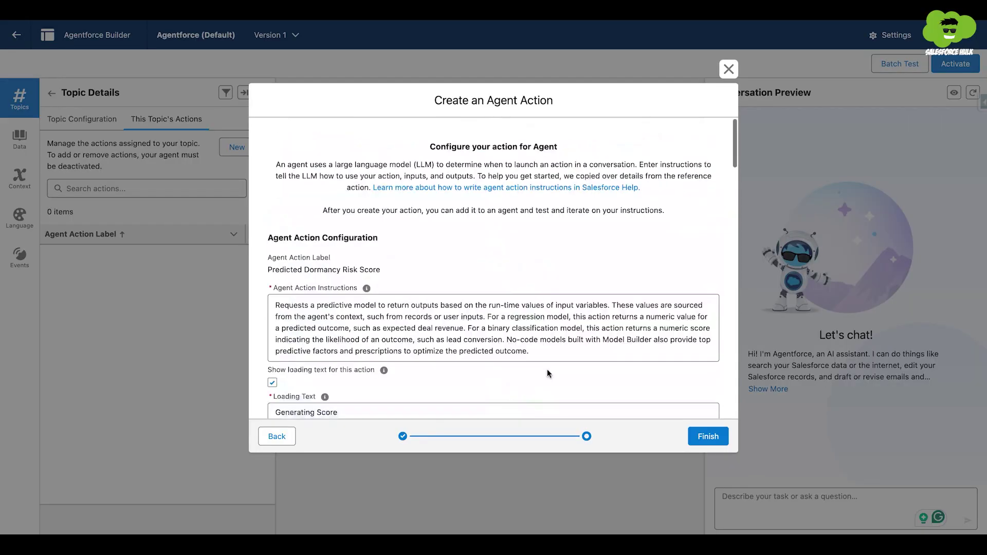
left_click(708, 438)
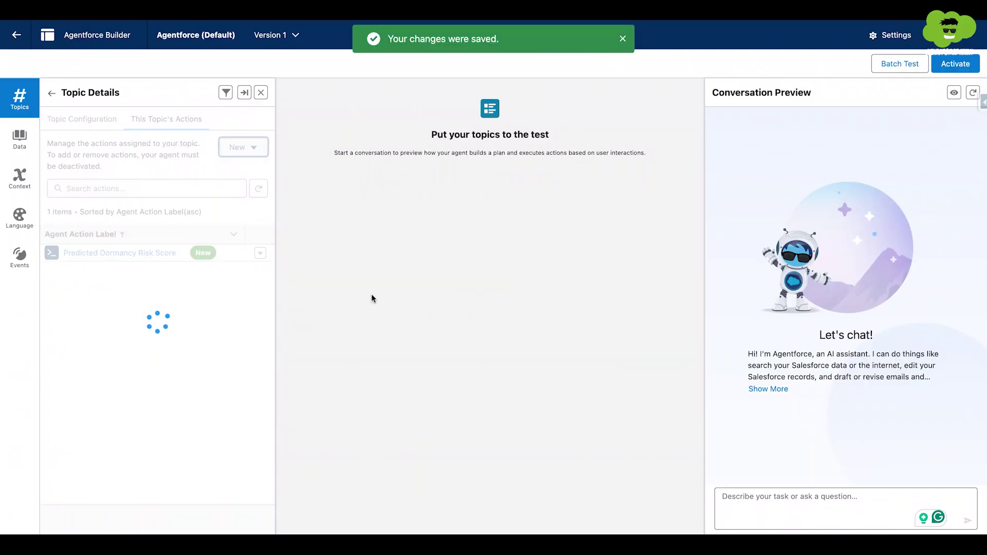
Activate the agent and open the savings bank account record in the Banking app.
left_click(955, 63)
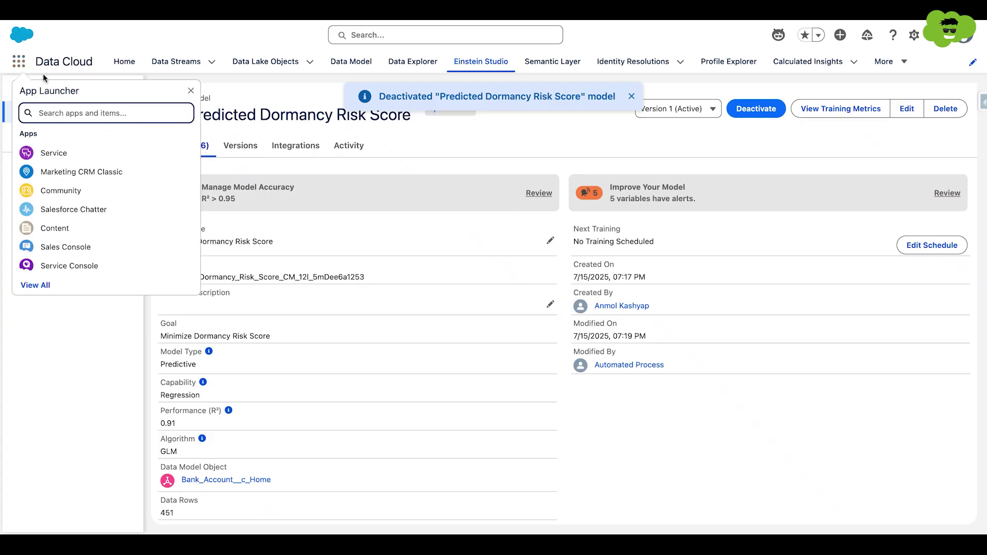
type("Bank")
left_click(56, 152)
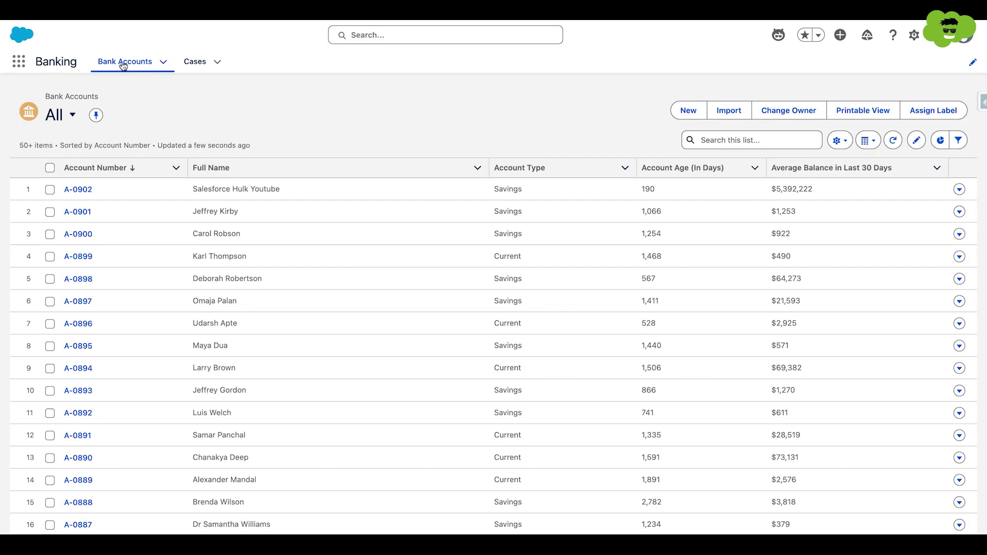
left_click(81, 193)
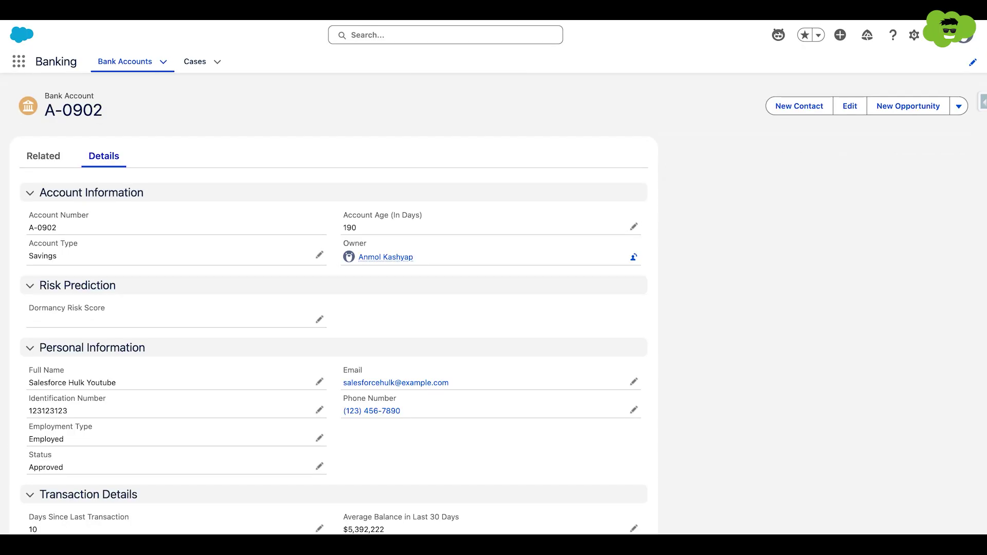
Ask Agentforce on the record for the account's Dormancy Risk Score.
left_click(779, 35)
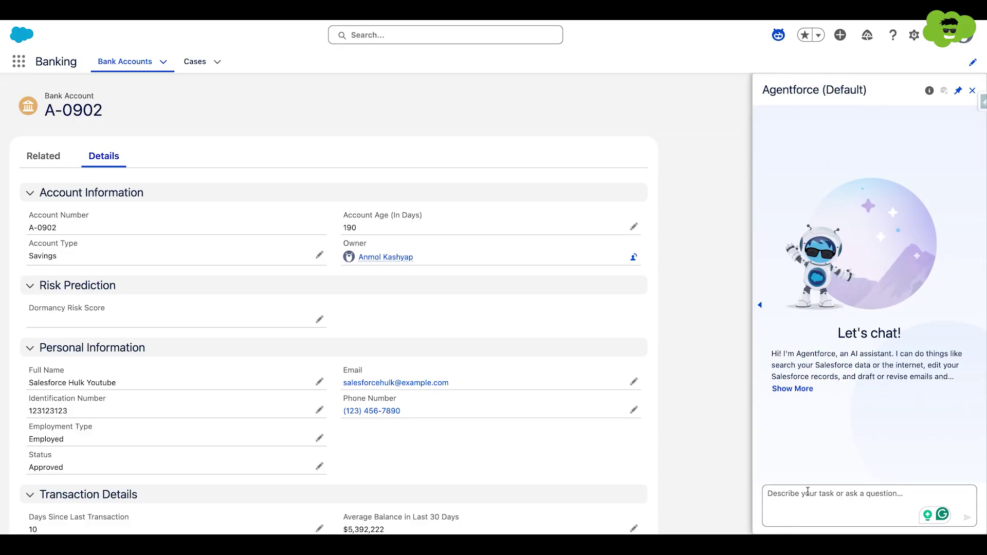
left_click(788, 497)
type("What is the Dormancy Risk Score for this bank account")
key("Return")
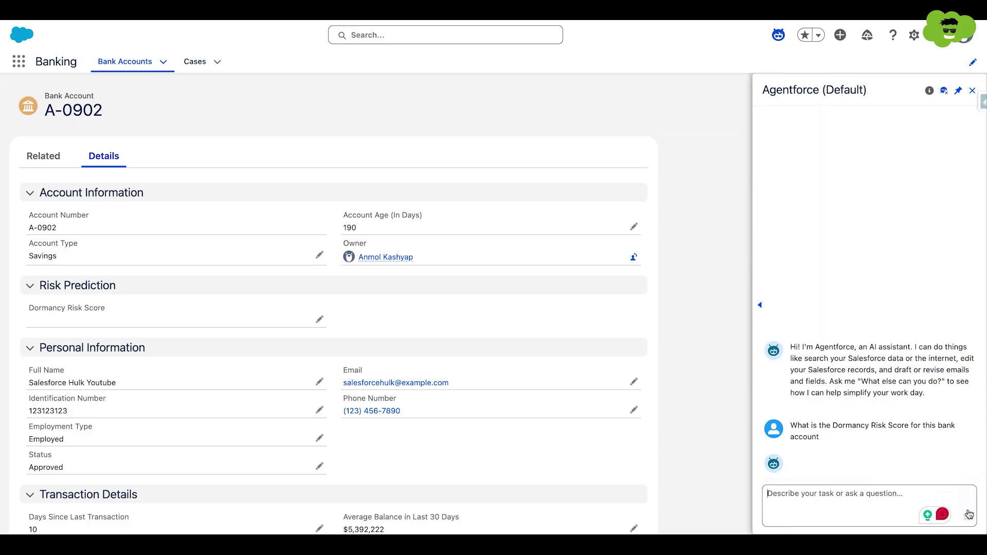